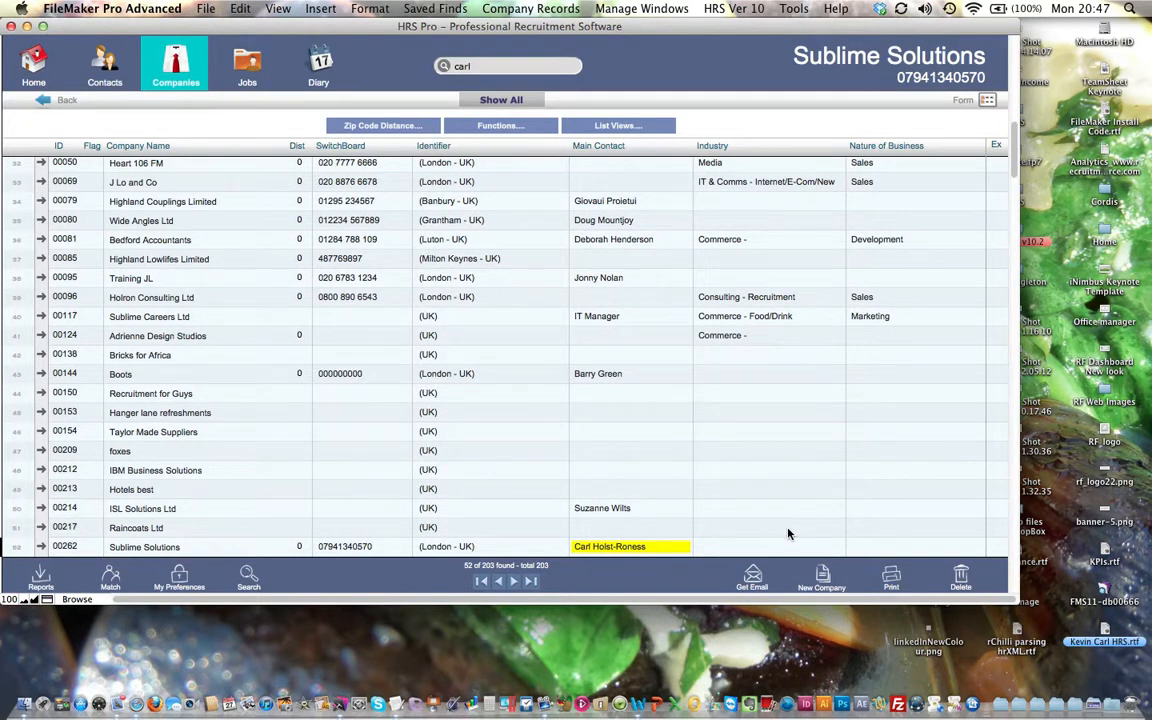
Create a new company record named 'The Training Institution'
left_click(820, 578)
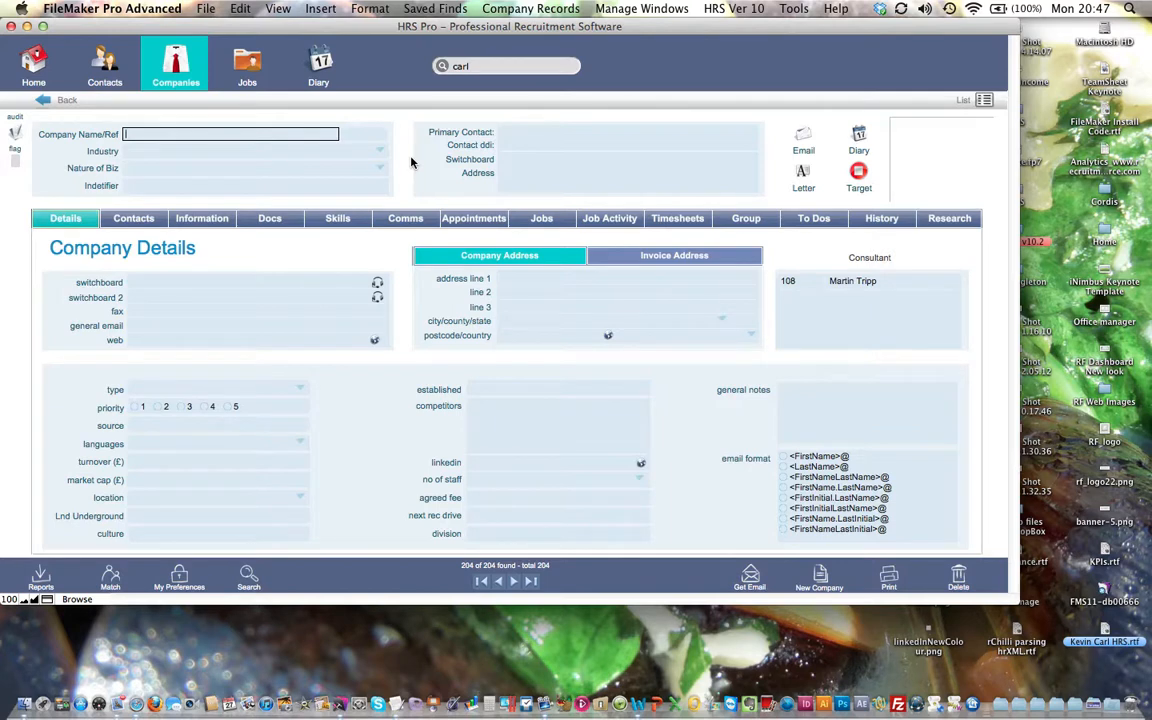
type("The TRaining Institution")
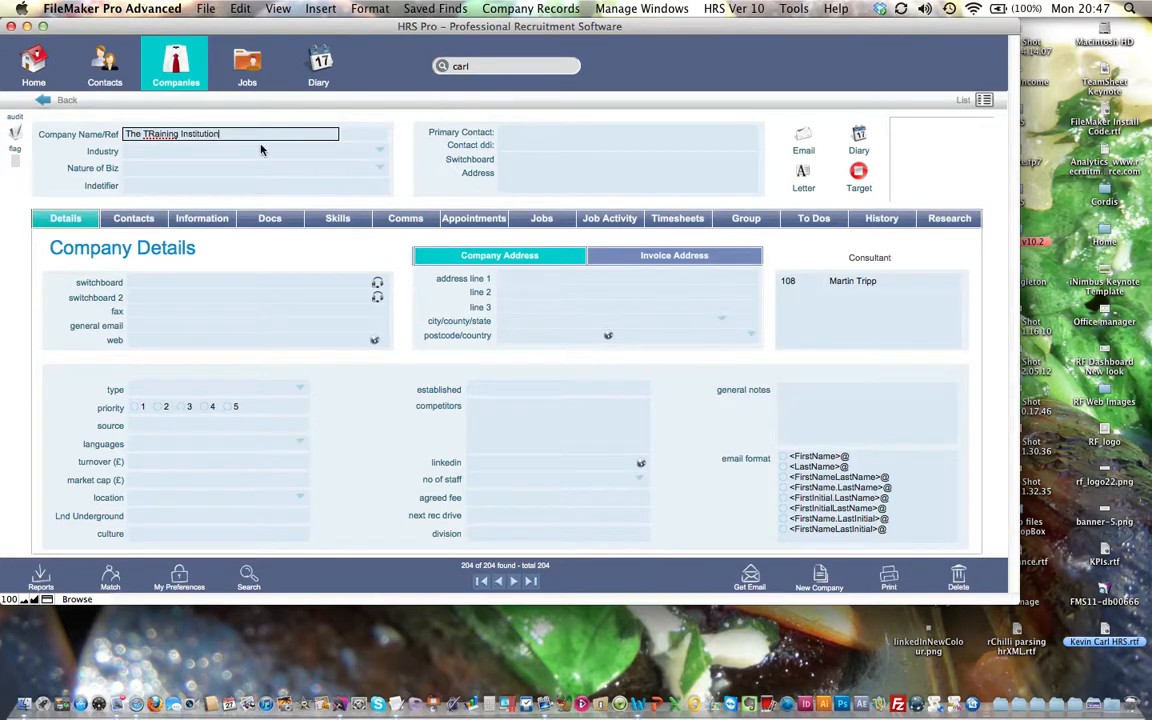
left_click(149, 134)
key("BackSpace")
type("r")
left_click(328, 161)
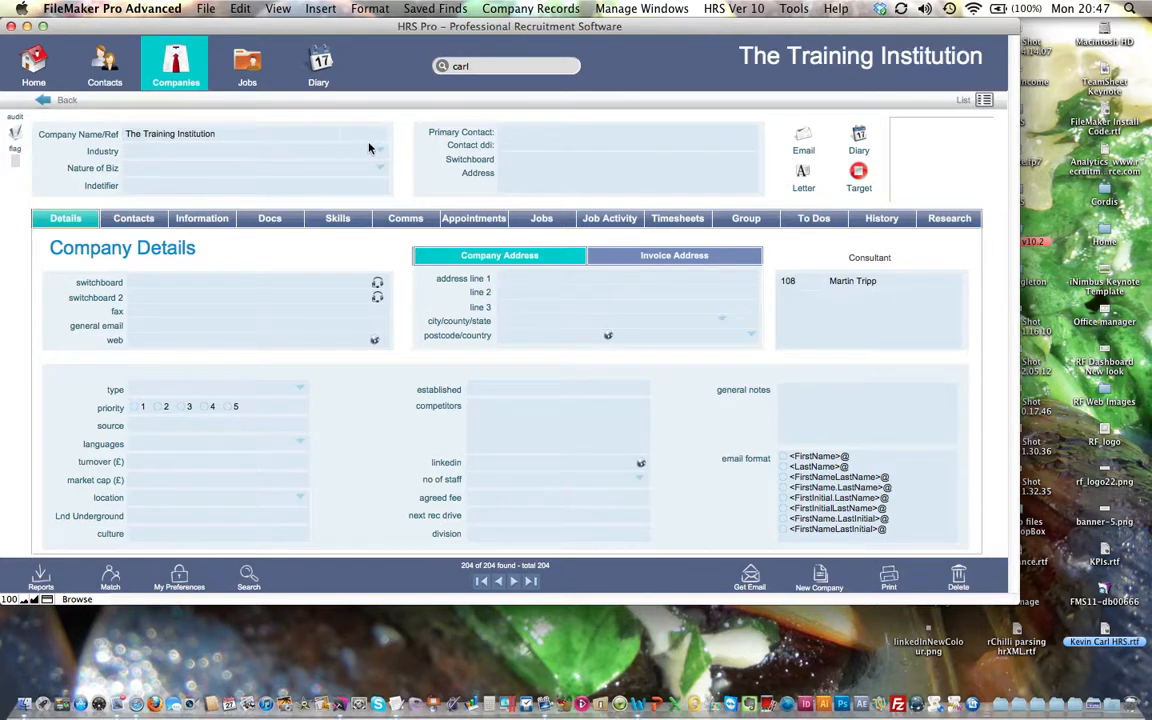
Set the company's industry to Computer and nature of business to Marketing
left_click(375, 151)
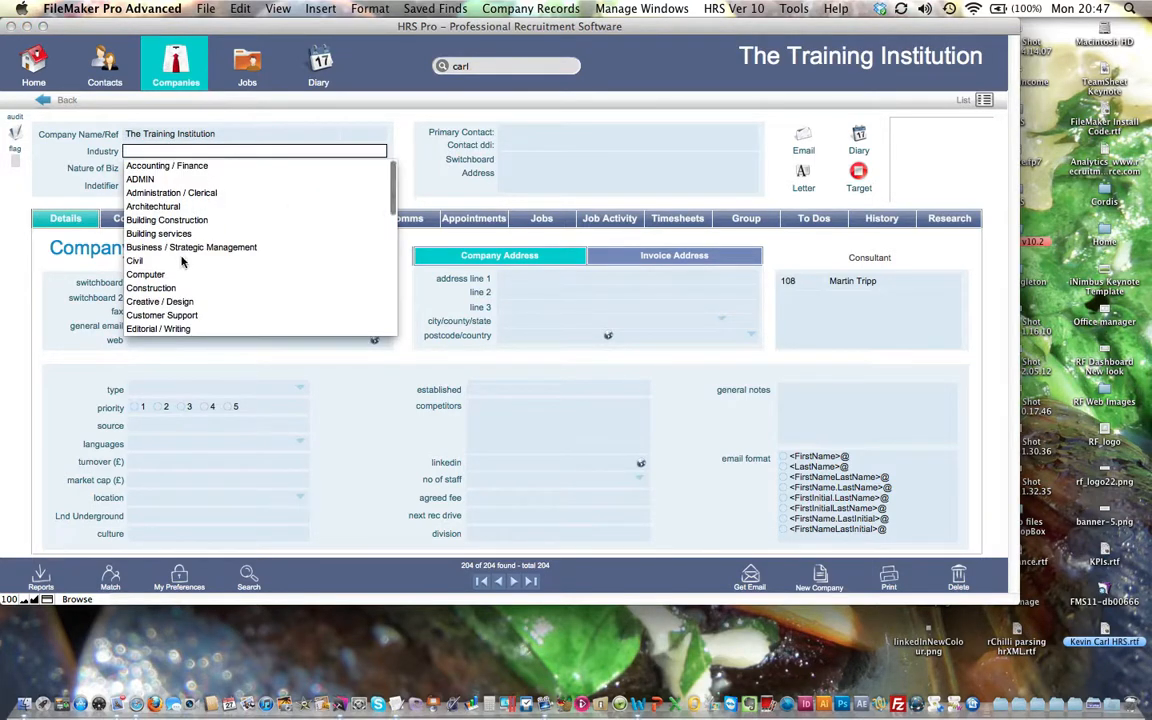
scroll(166, 236, "down", 3)
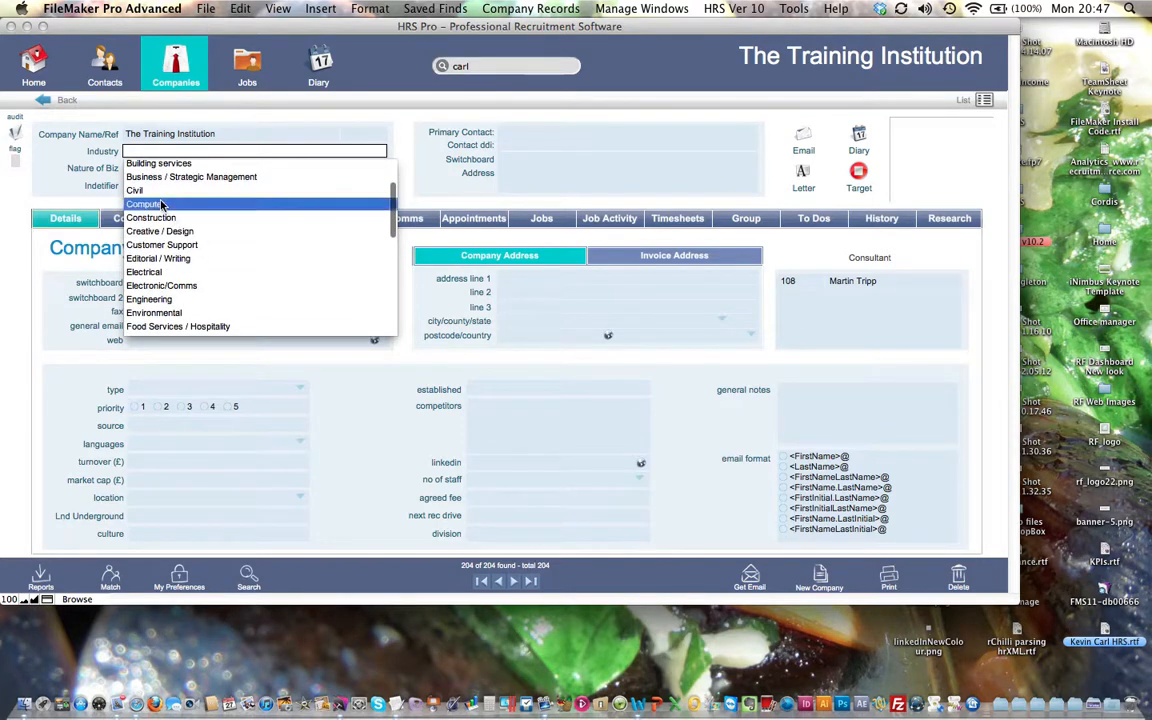
left_click(145, 204)
key("Tab")
key("Escape")
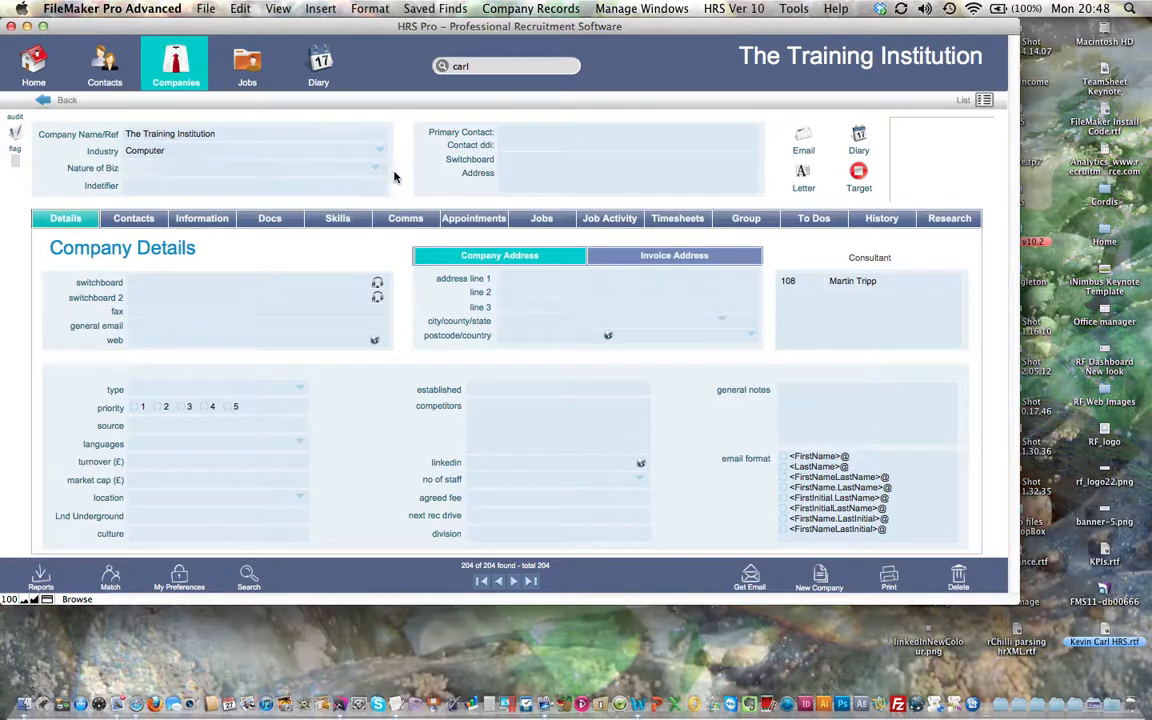
left_click(330, 169)
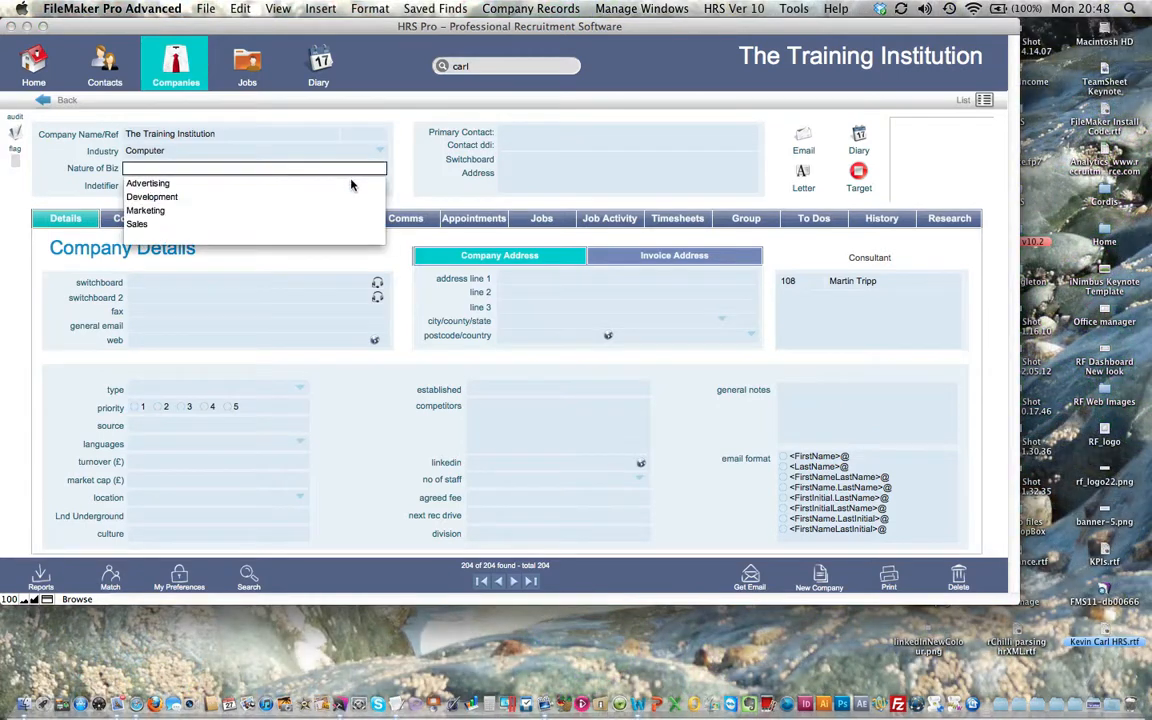
left_click(146, 211)
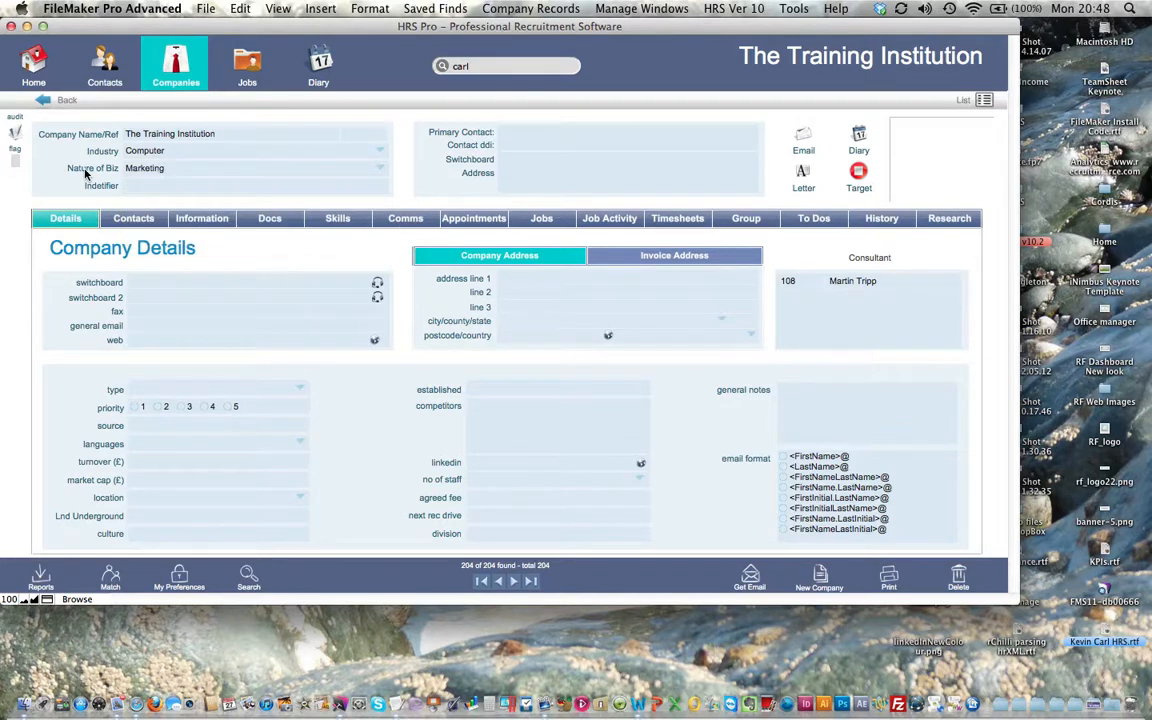
left_click(221, 283)
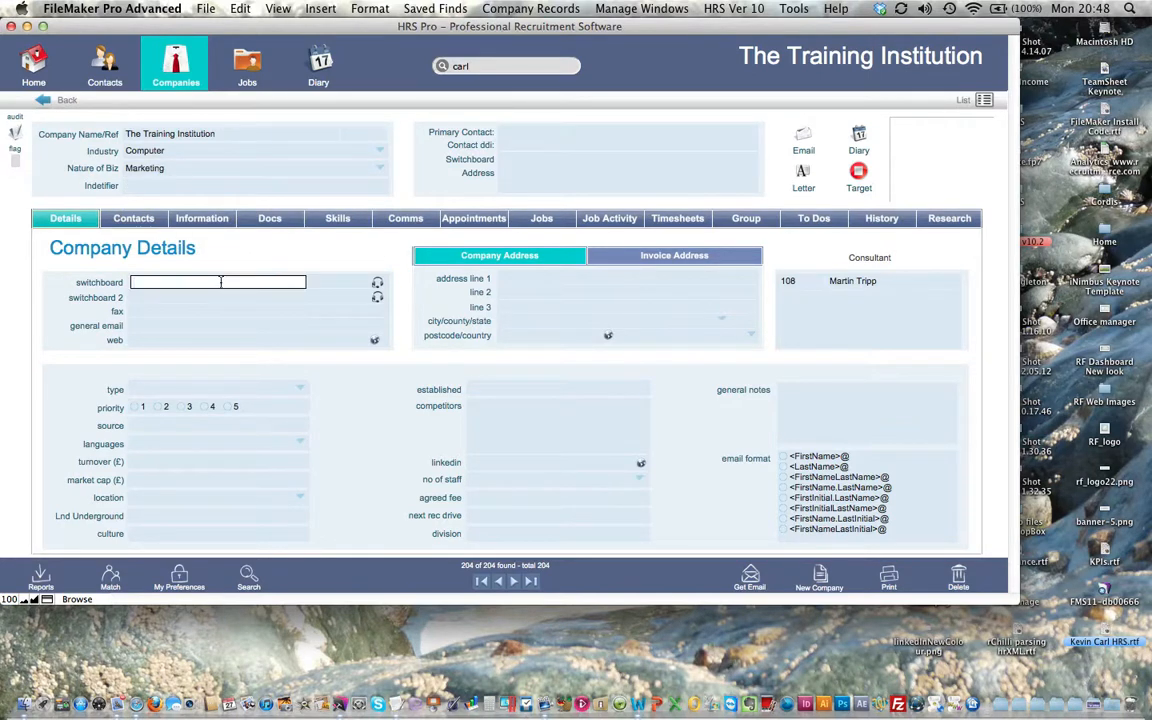
left_click(200, 340)
type("www.hrspro.com")
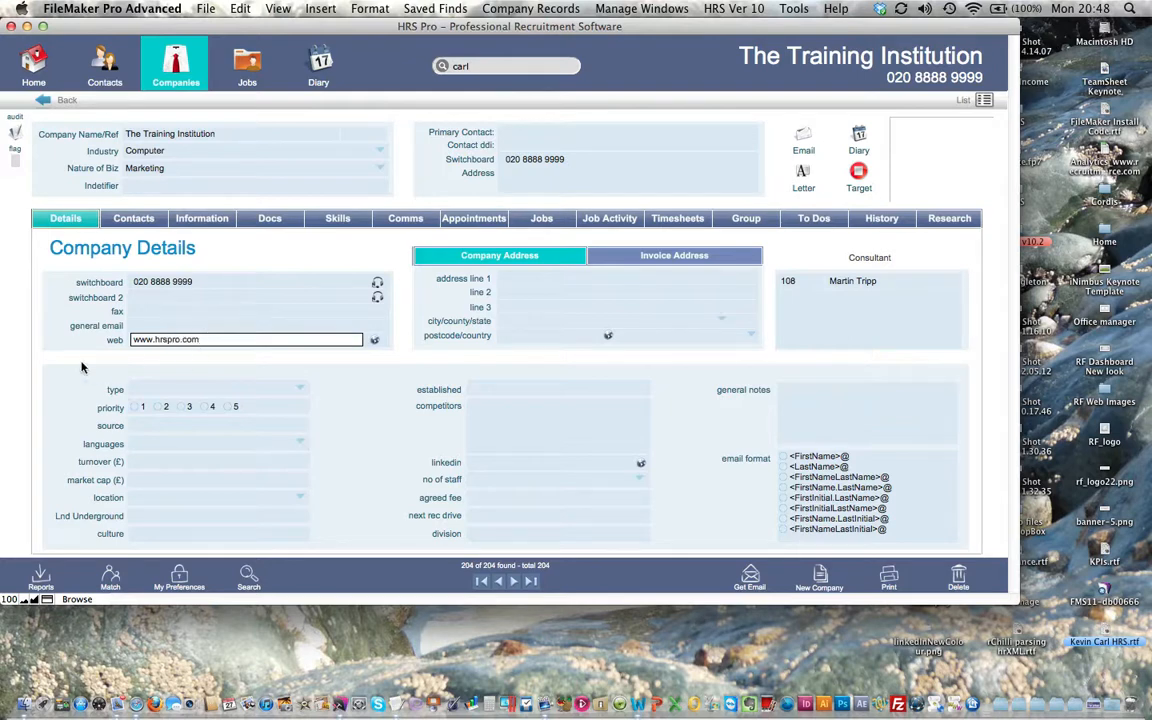
left_click(356, 355)
left_click(375, 344)
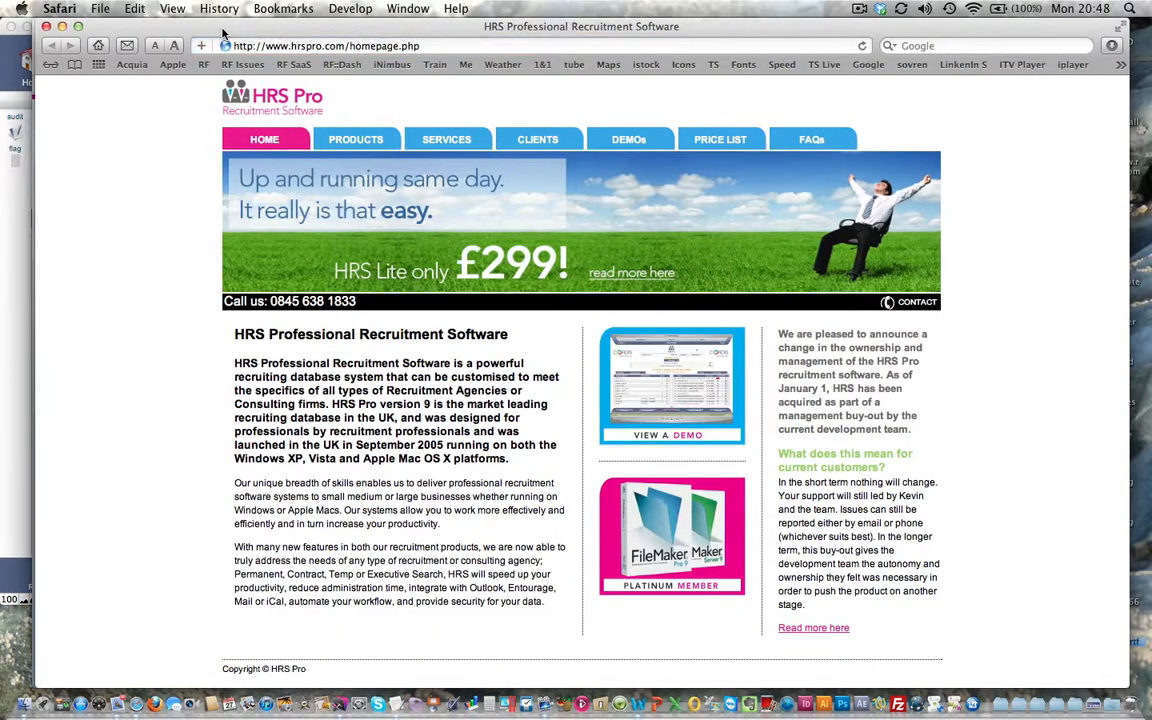
key("super+q")
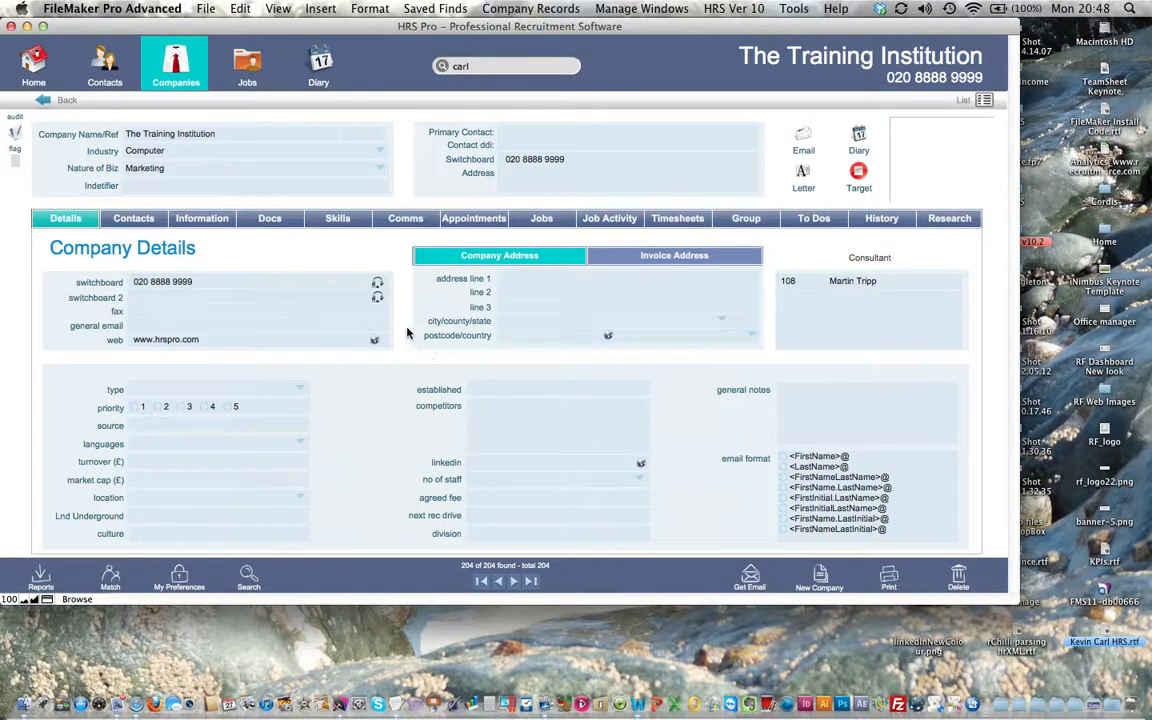
Make the company a Client with <FirstName>@ as its email format
left_click(285, 390)
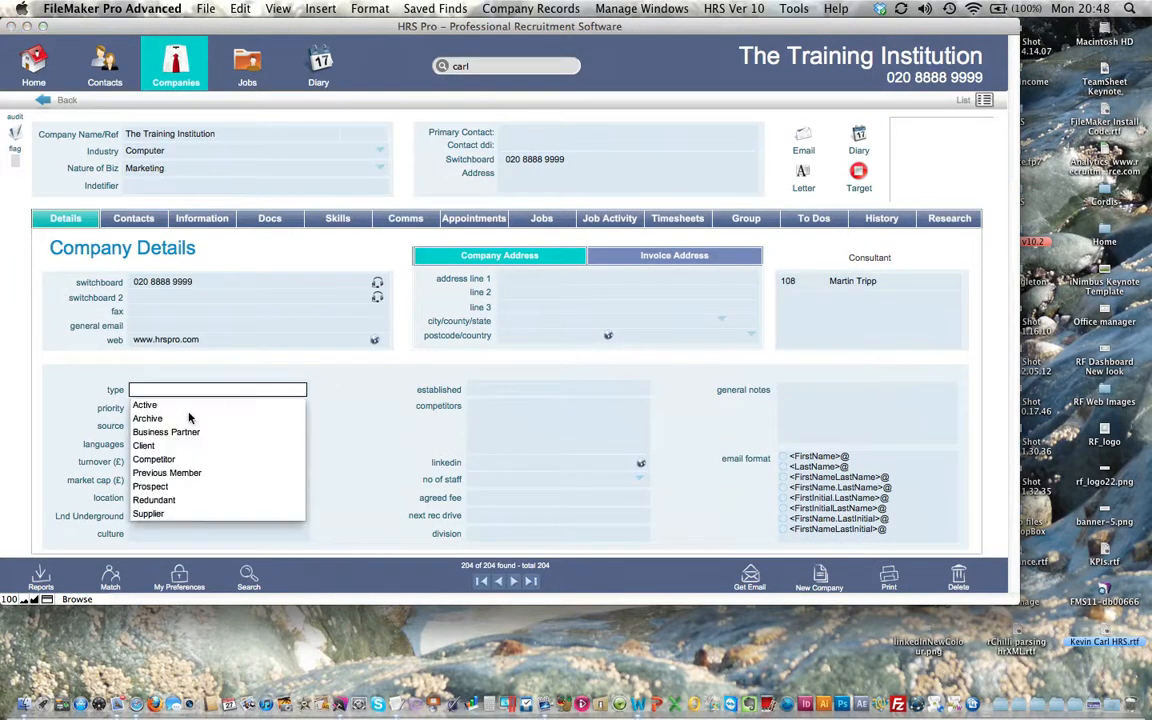
left_click(178, 447)
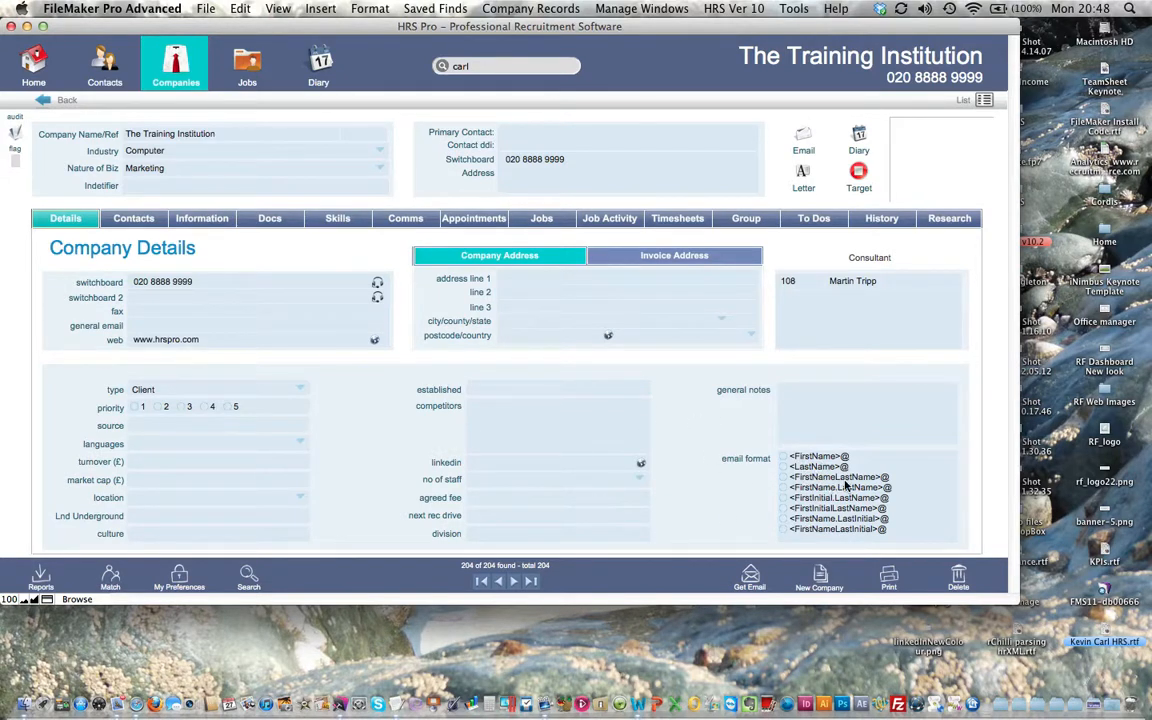
left_click(785, 457)
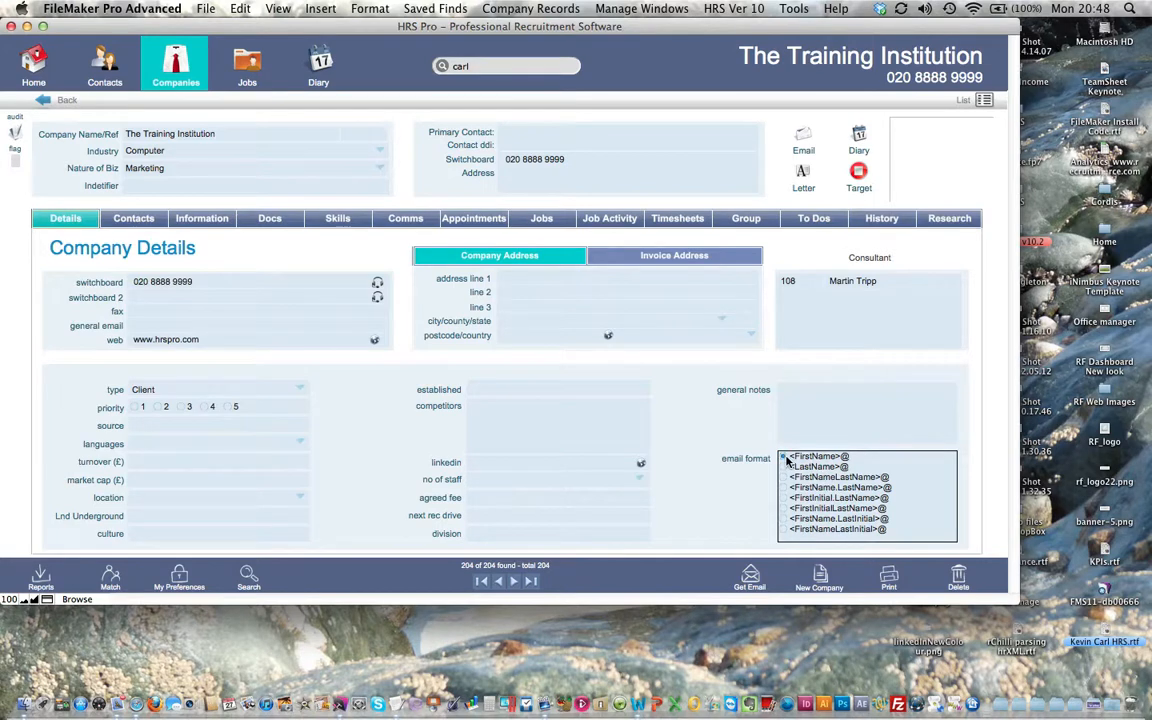
left_click(721, 450)
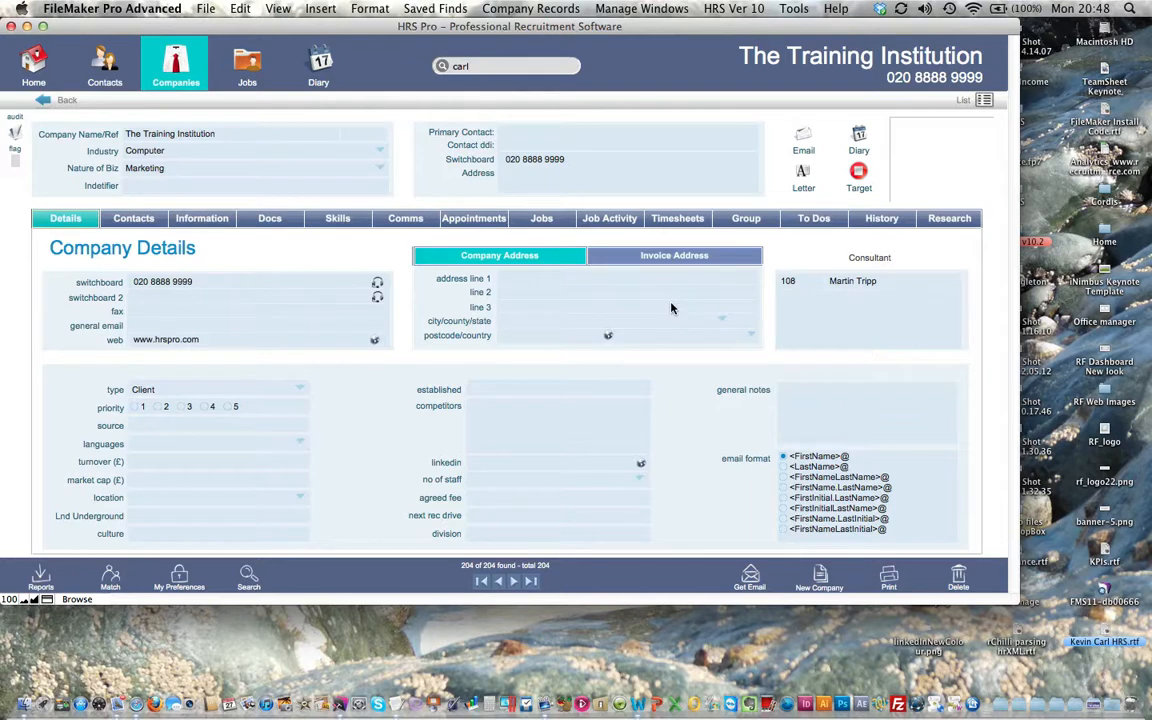
left_click(144, 225)
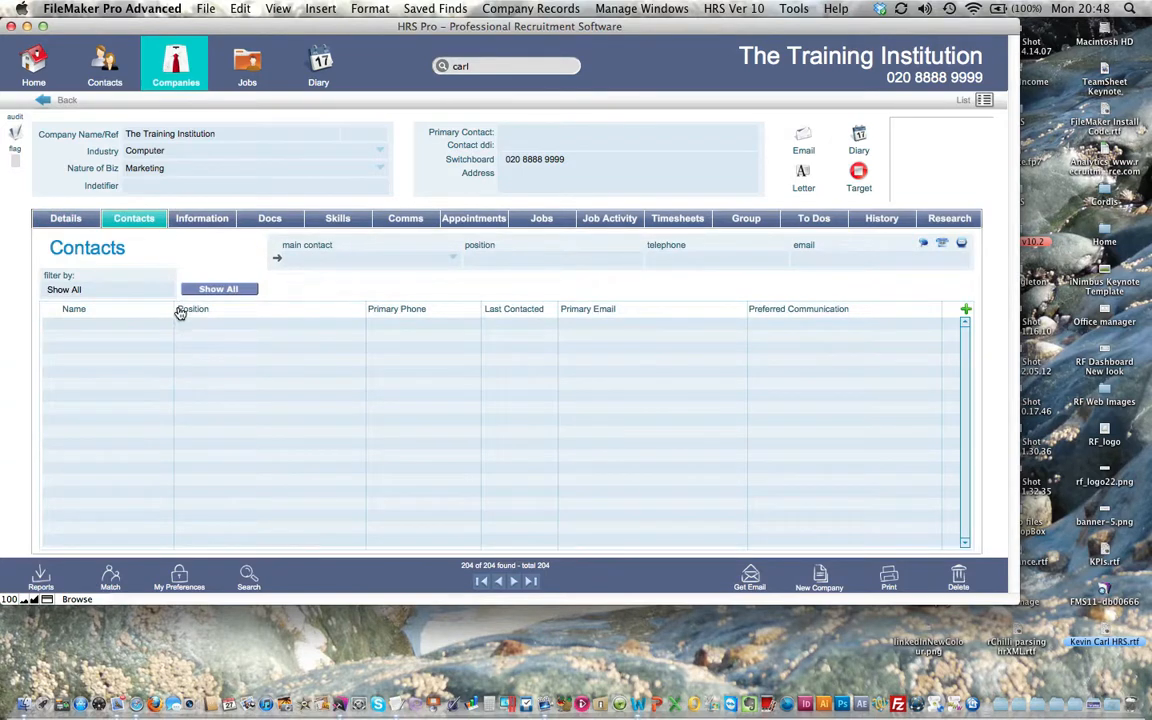
Add a new company contact with the contact's first and last name and title Mr
left_click(965, 309)
left_click(552, 284)
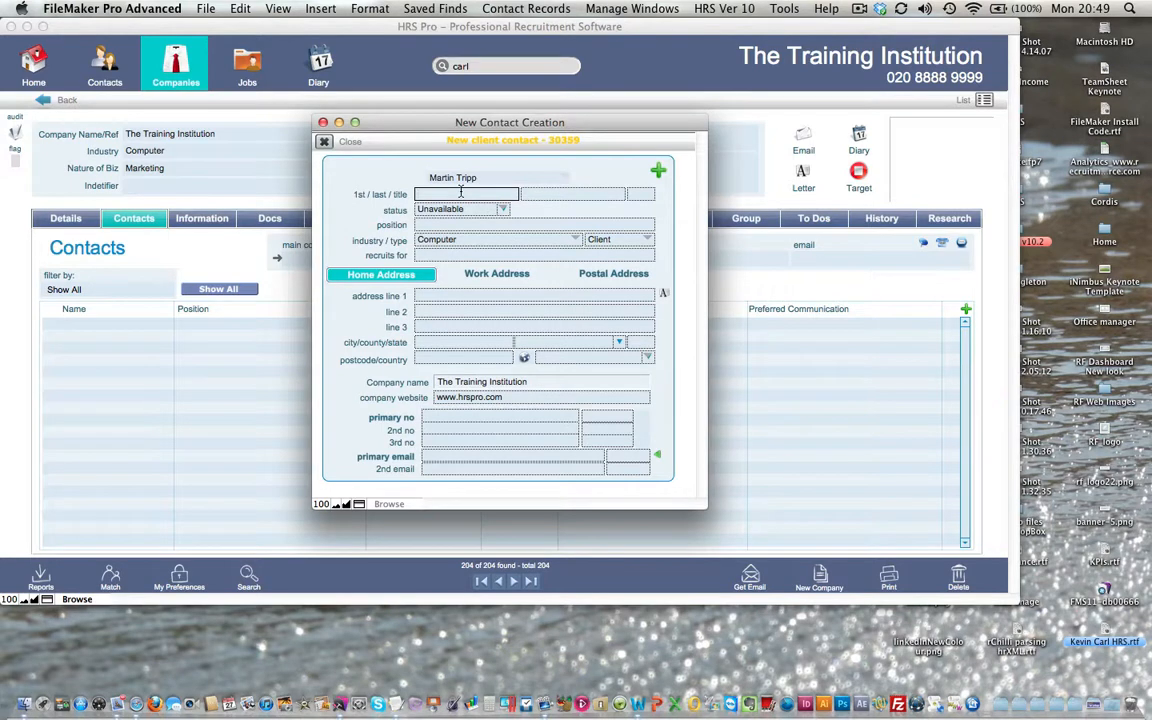
key("Tab")
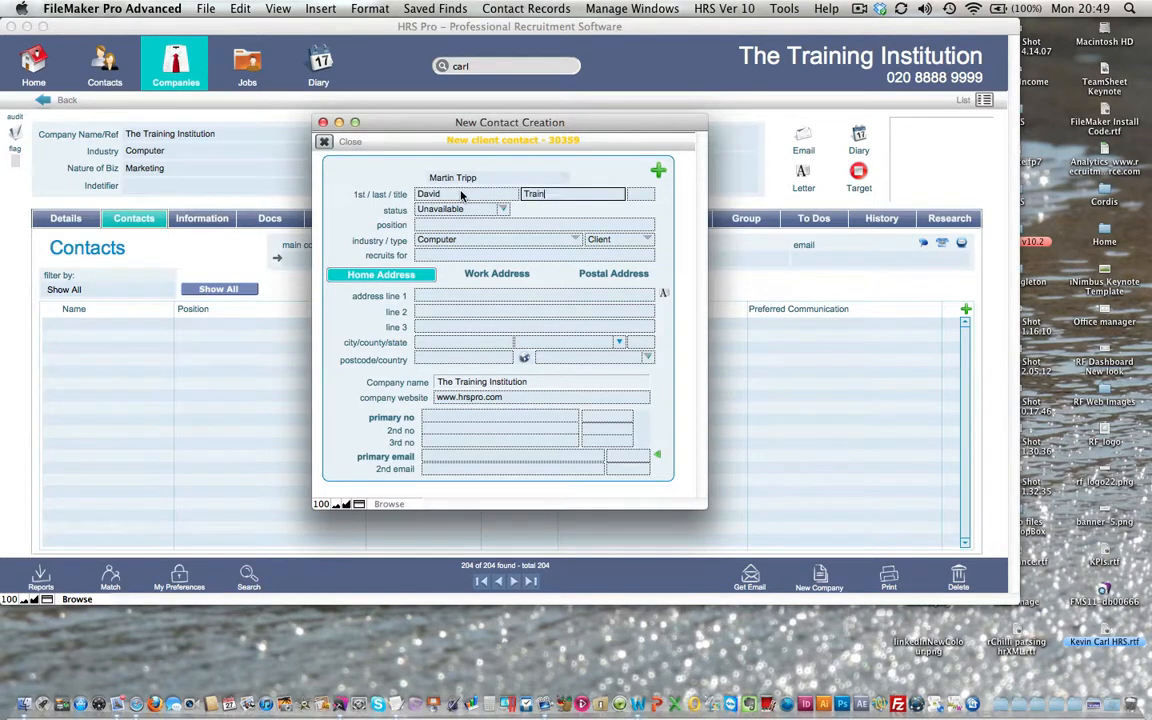
left_click(640, 194)
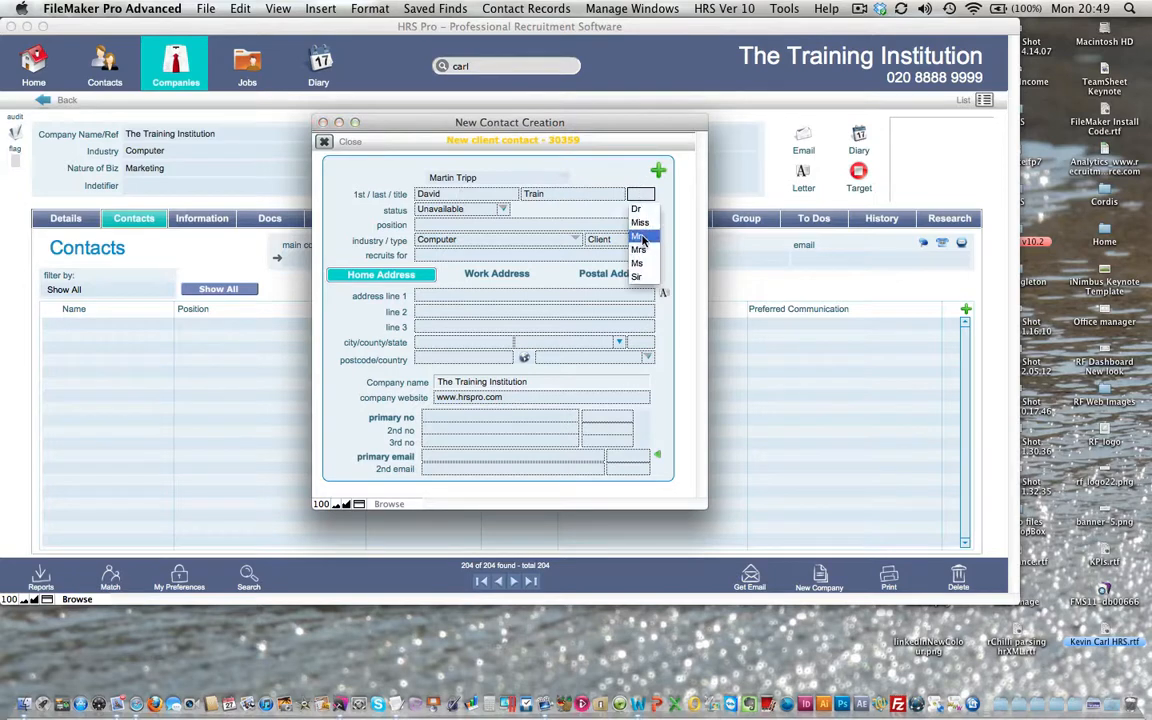
left_click(642, 237)
left_click(500, 185)
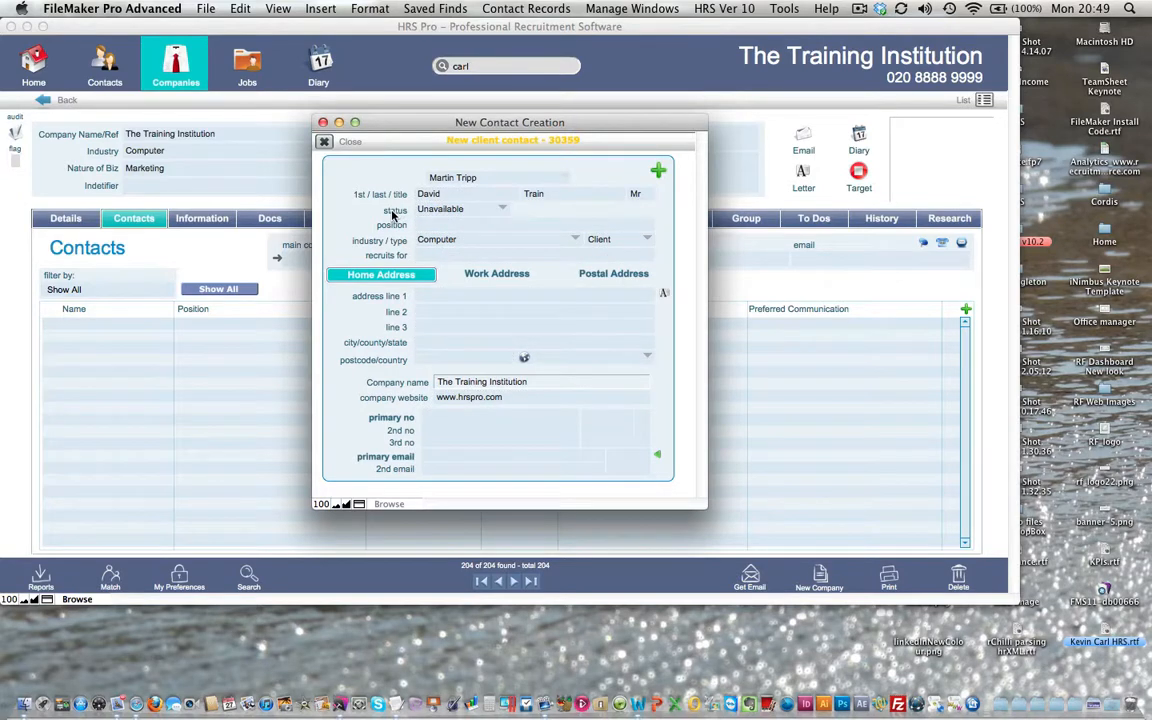
Set the contact's position to Training Administrator
left_click(454, 224)
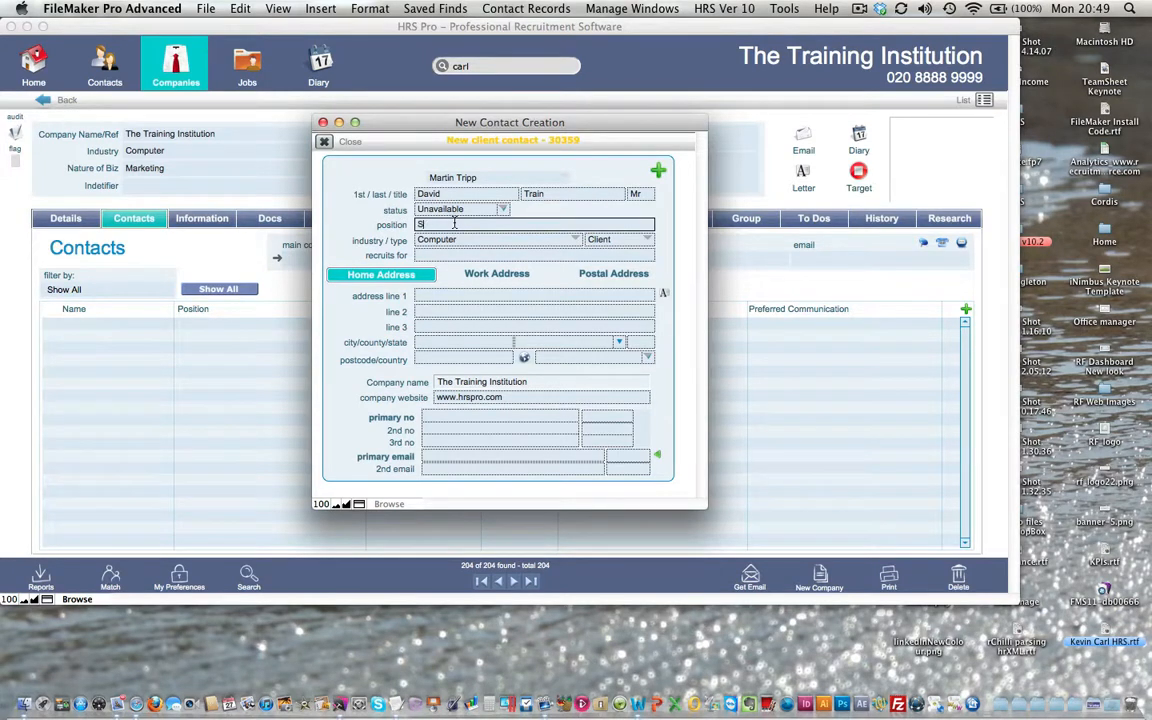
type("Training Administrator")
left_click(398, 249)
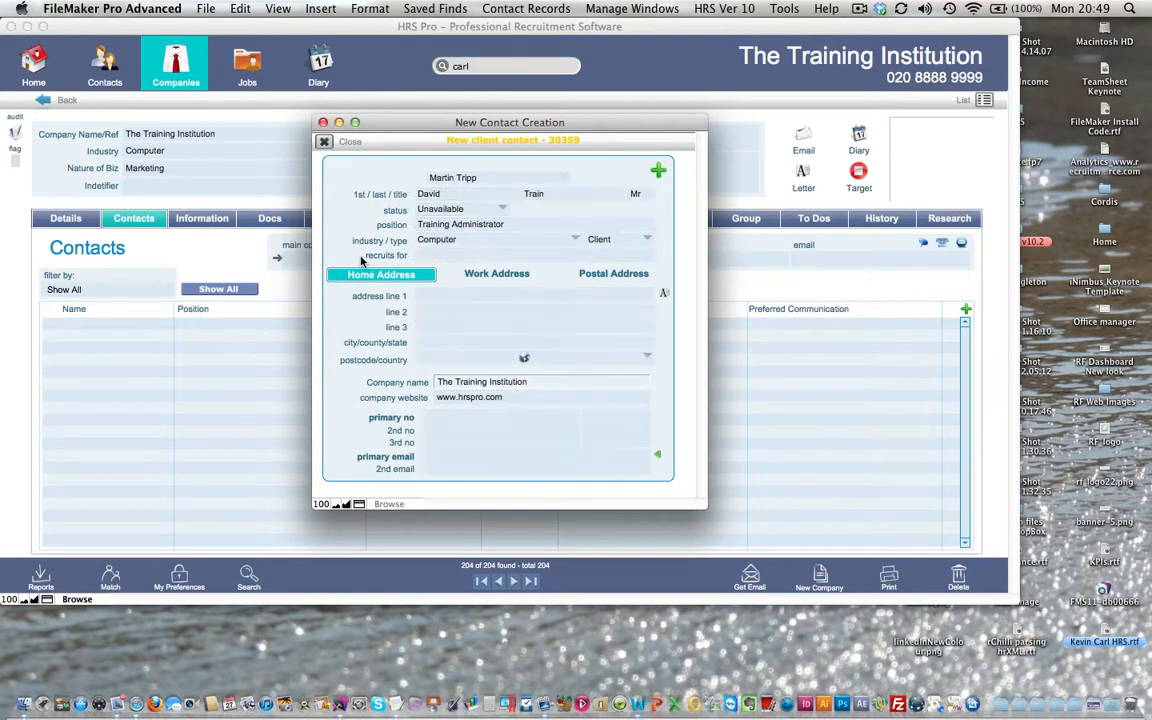
left_click(480, 272)
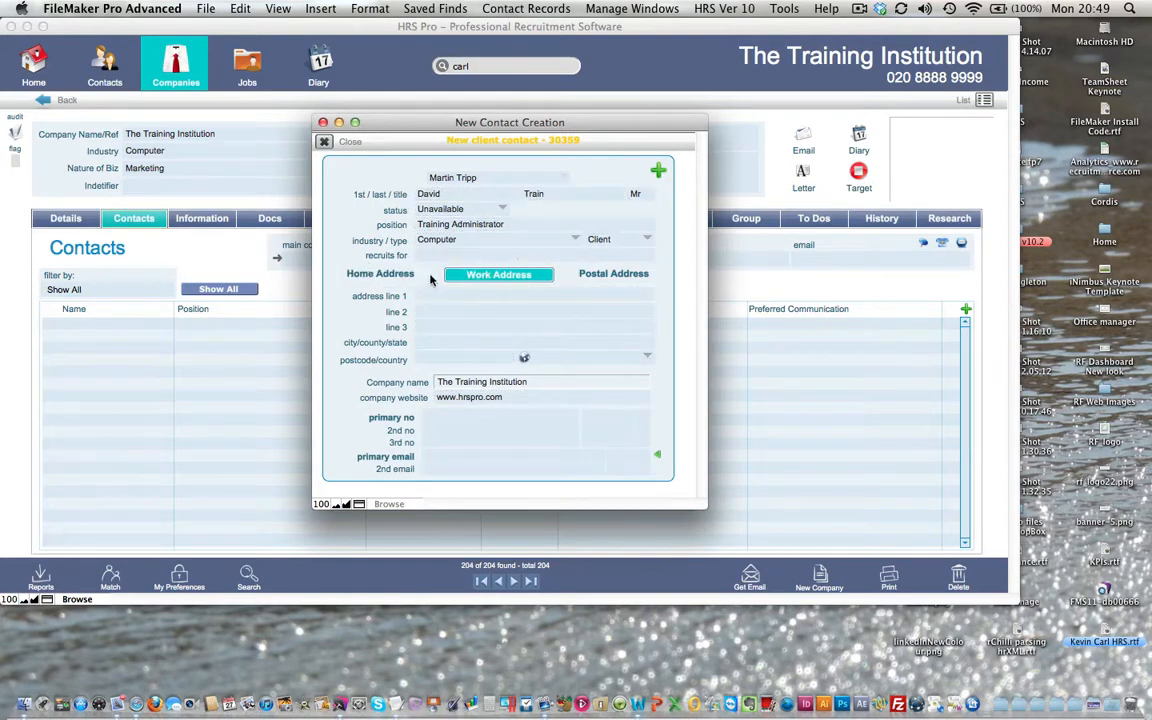
left_click(403, 275)
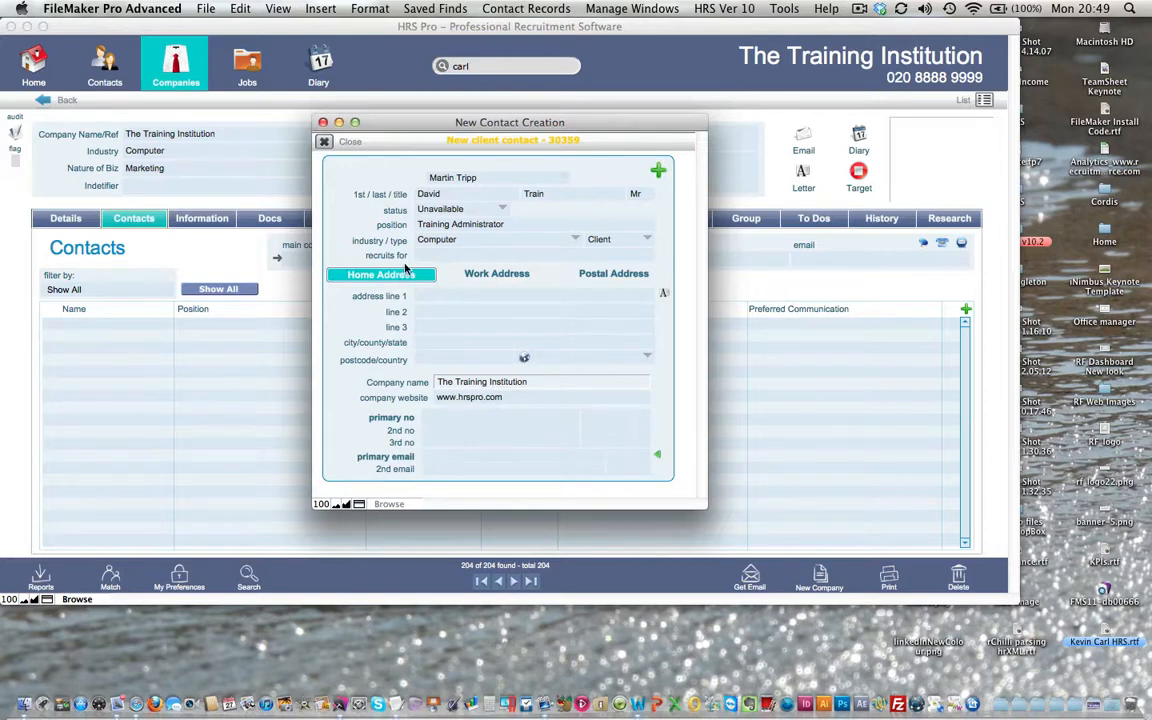
left_click(445, 274)
left_click(387, 280)
left_click(467, 458)
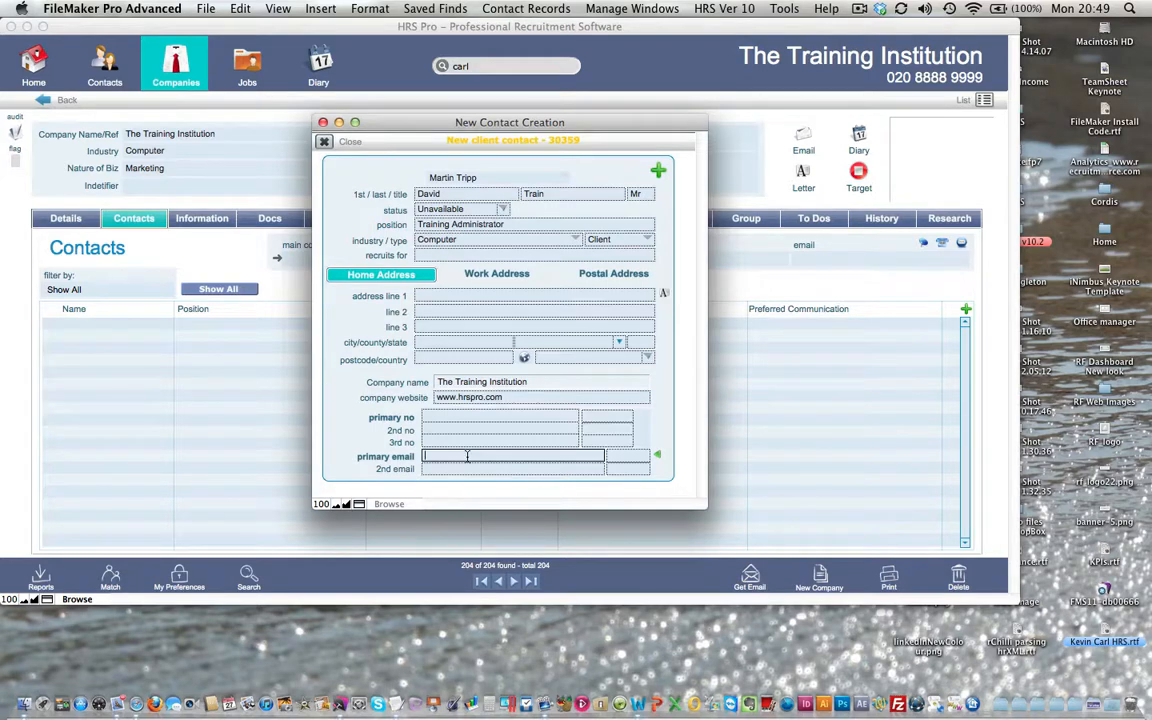
Fill the contact's primary Work email from the suggested addresses
left_click(659, 458)
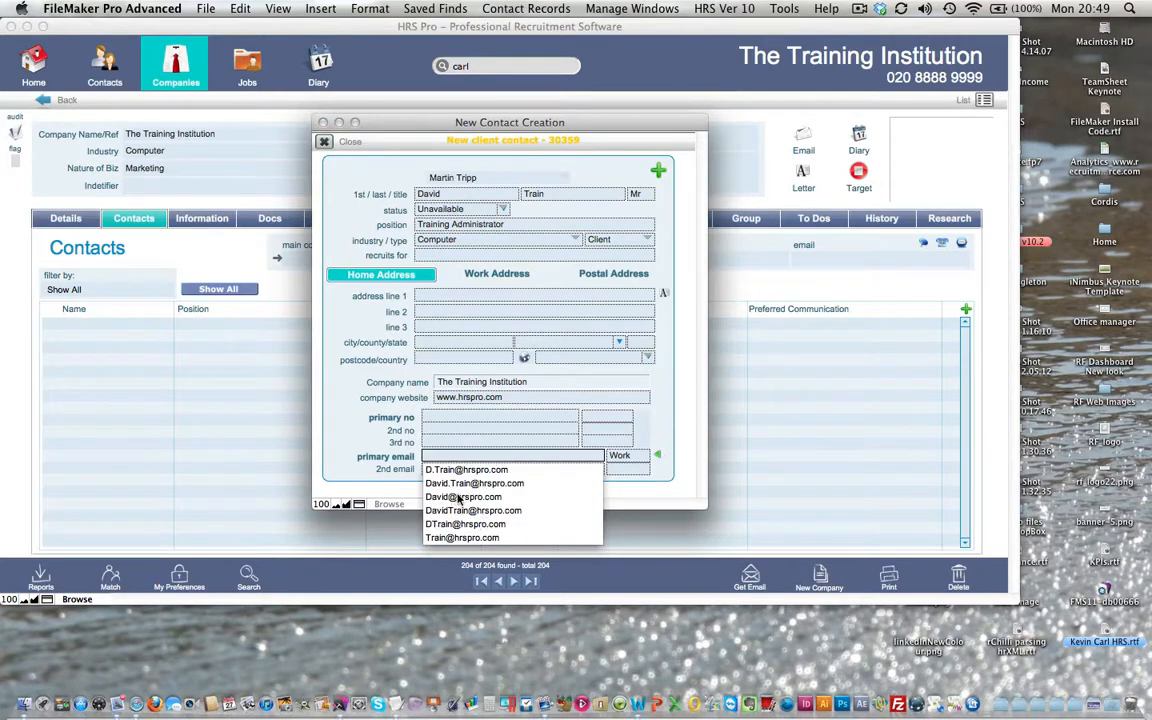
left_click(463, 496)
left_click(659, 459)
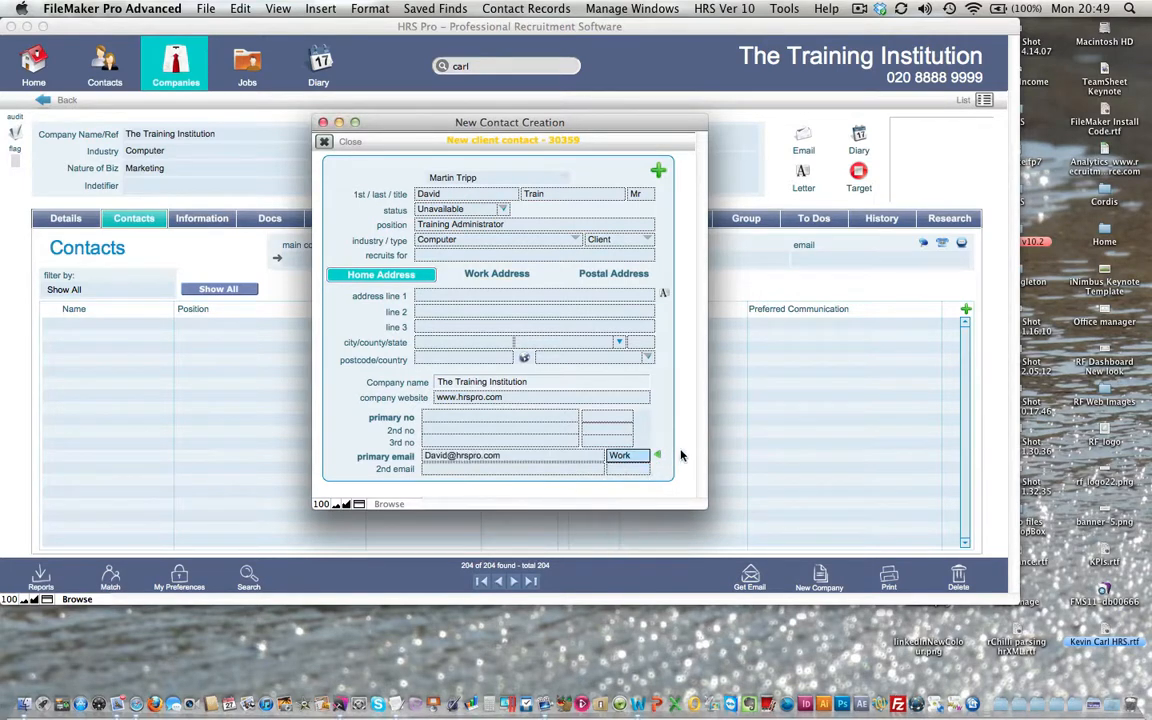
Add the contact's Work ddi and Mobile numbers, then save and close the contact
left_click(456, 416)
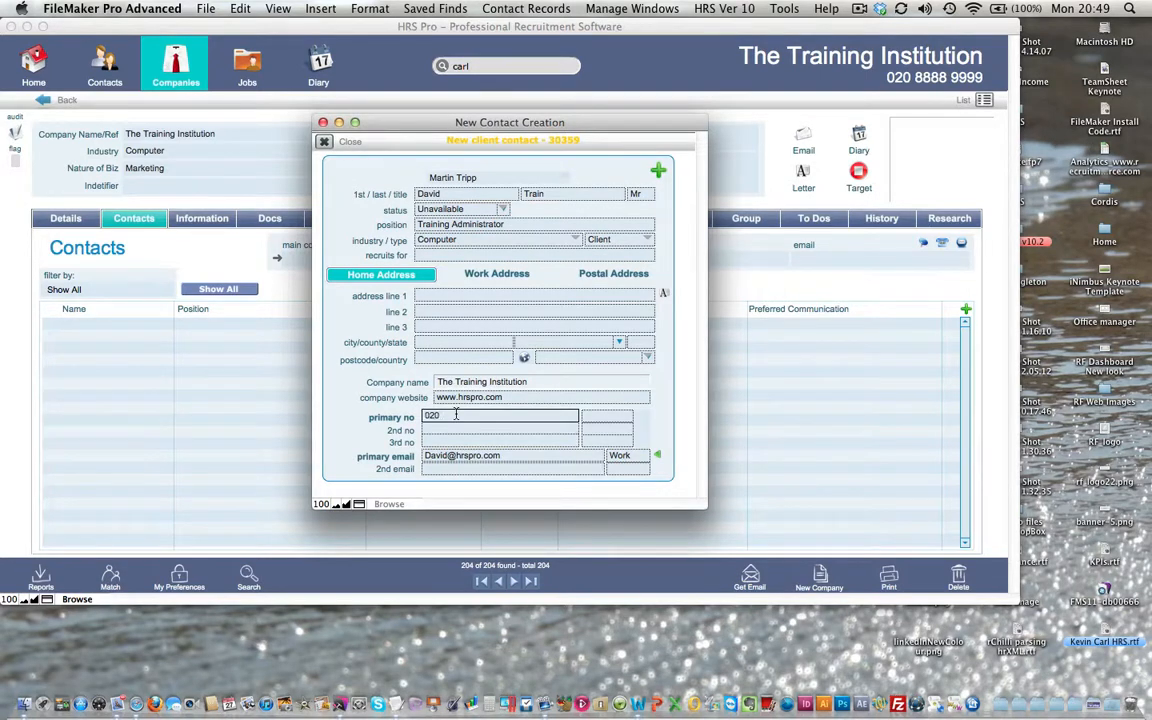
left_click(607, 416)
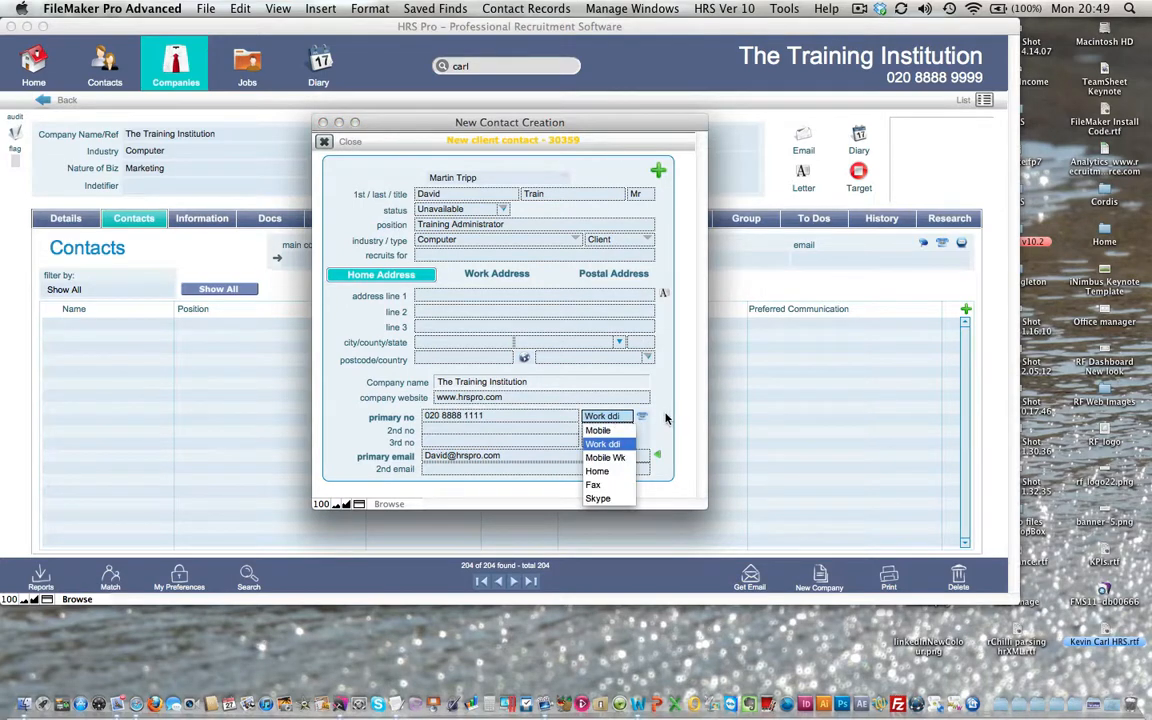
key("Tab")
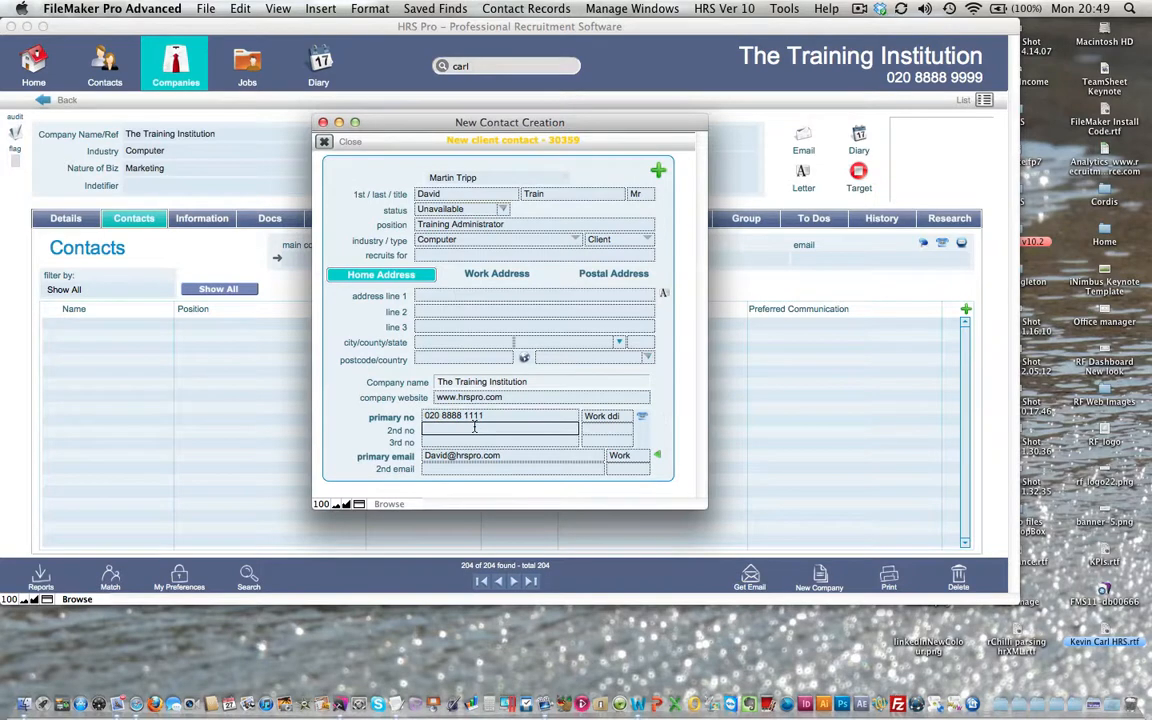
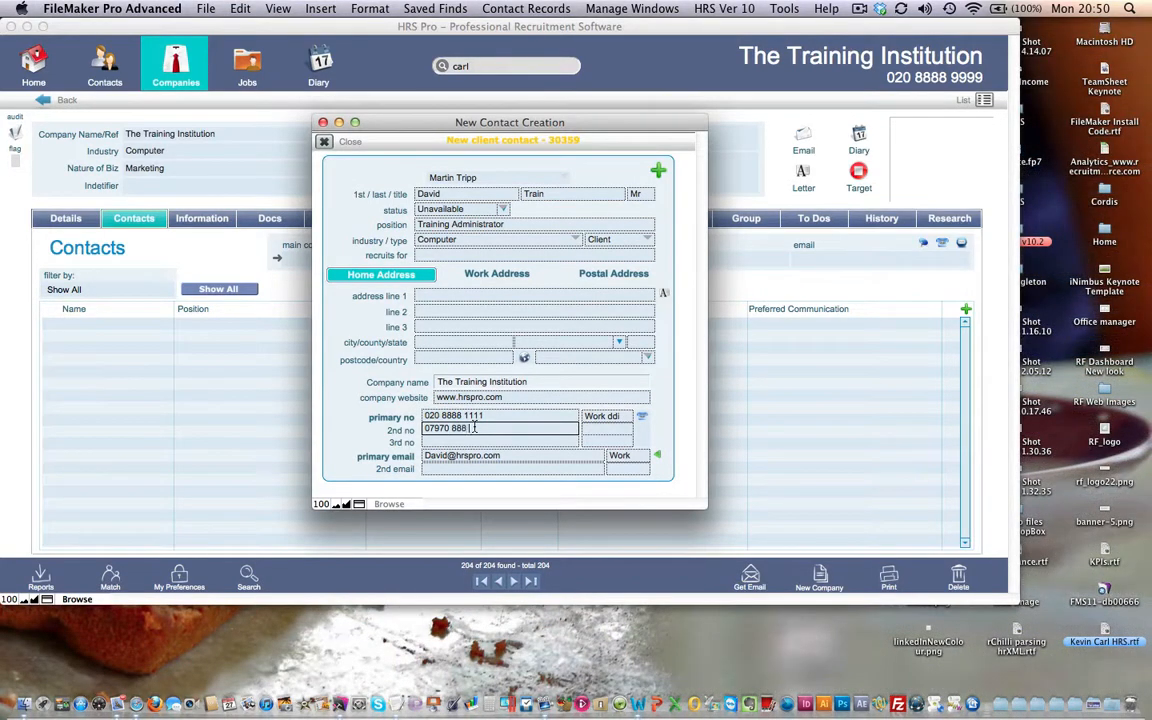
left_click(643, 430)
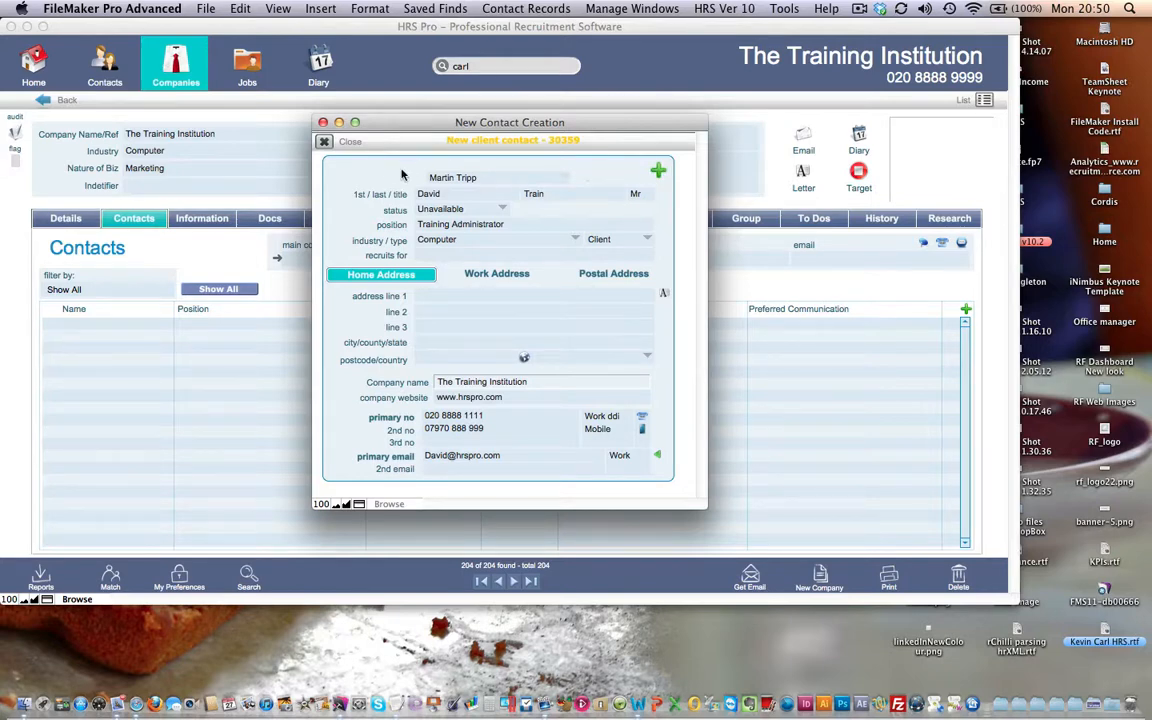
left_click(321, 142)
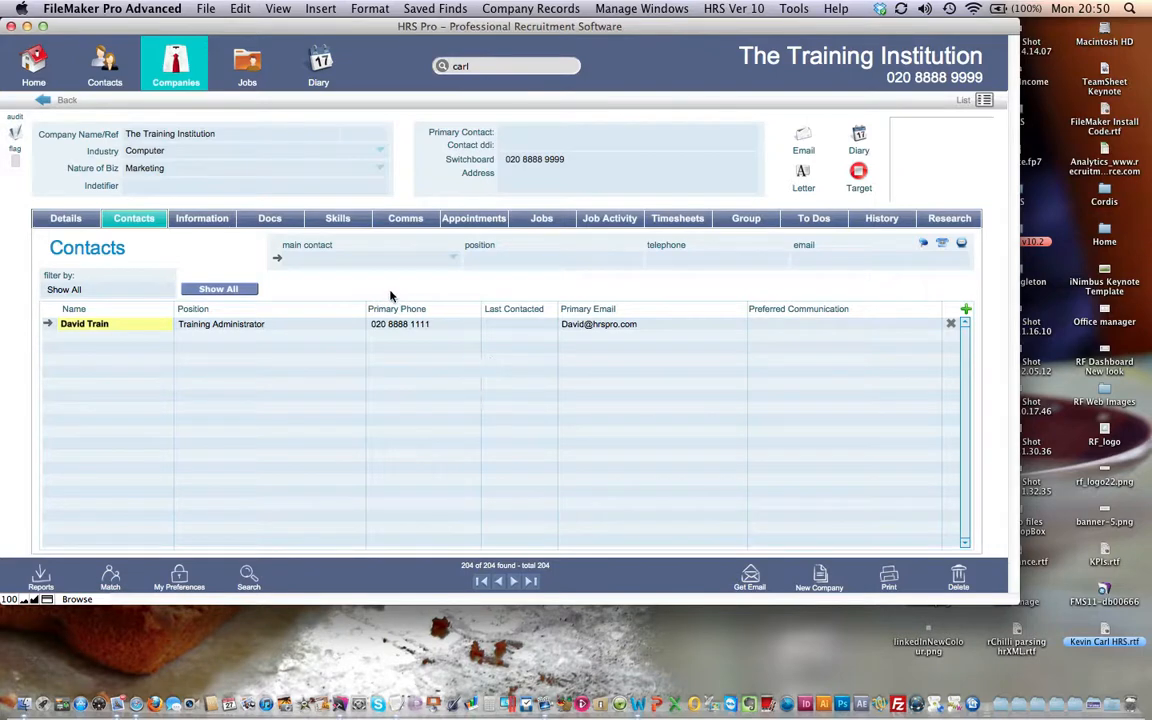
Make the Training Administrator contact the company's main contact, then show the Jobs list
left_click(552, 224)
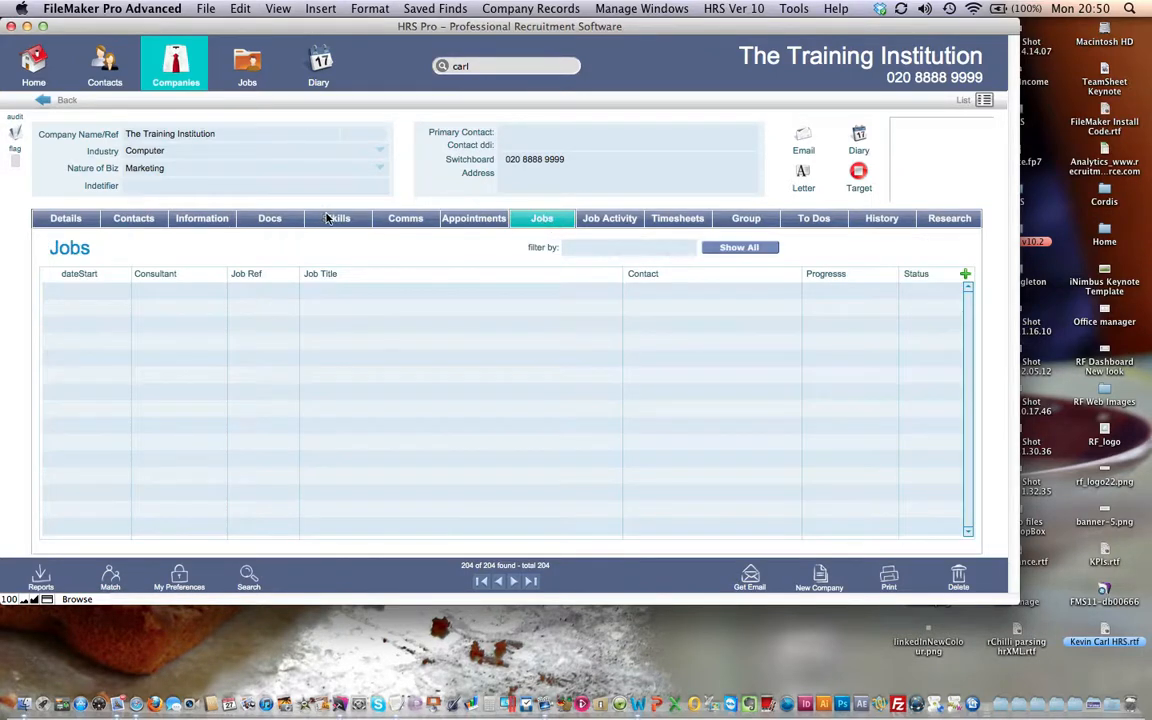
left_click(124, 218)
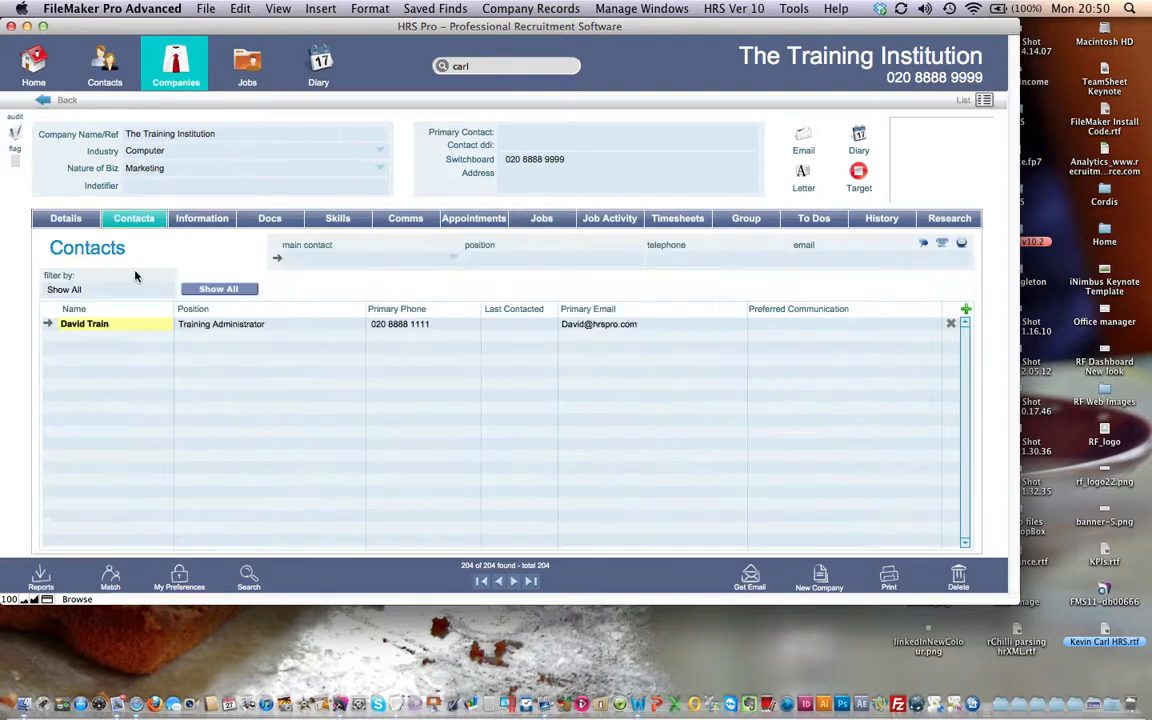
left_click(296, 255)
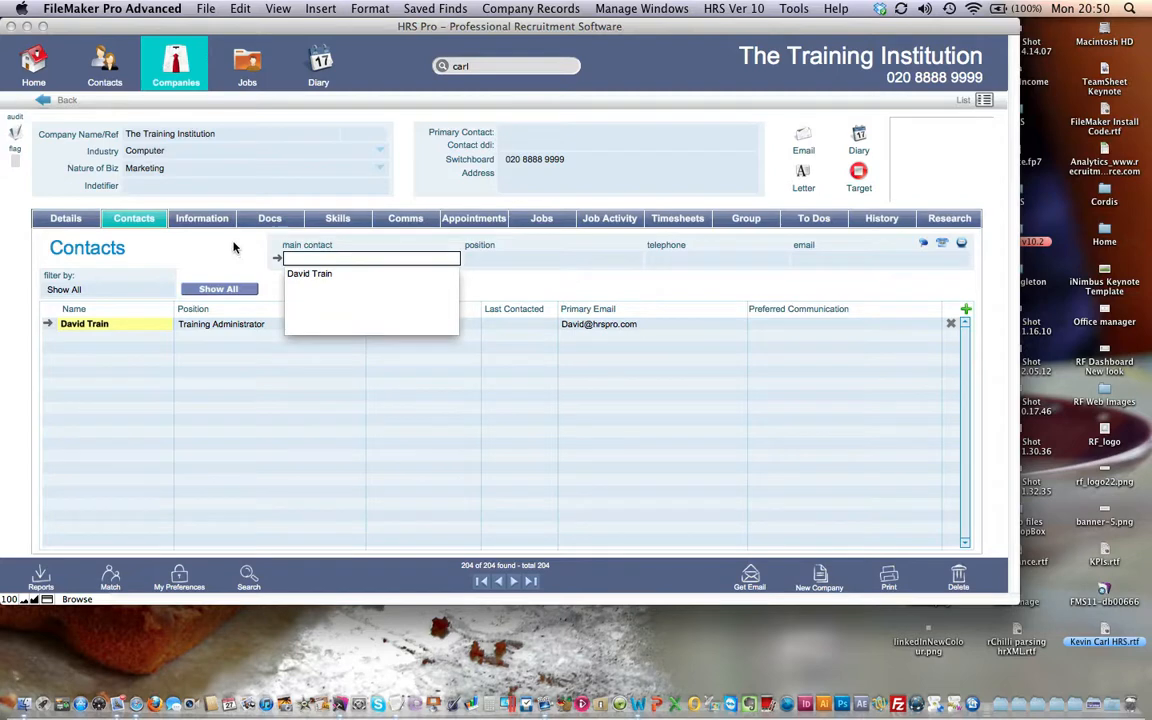
left_click(309, 275)
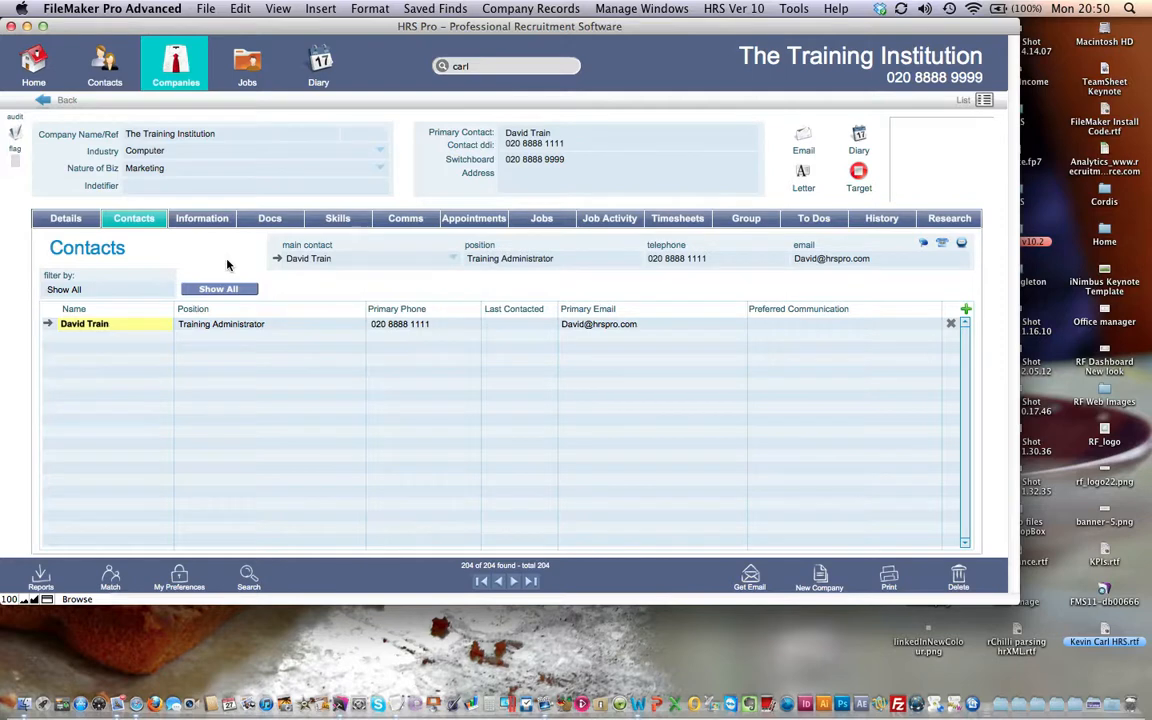
left_click(548, 220)
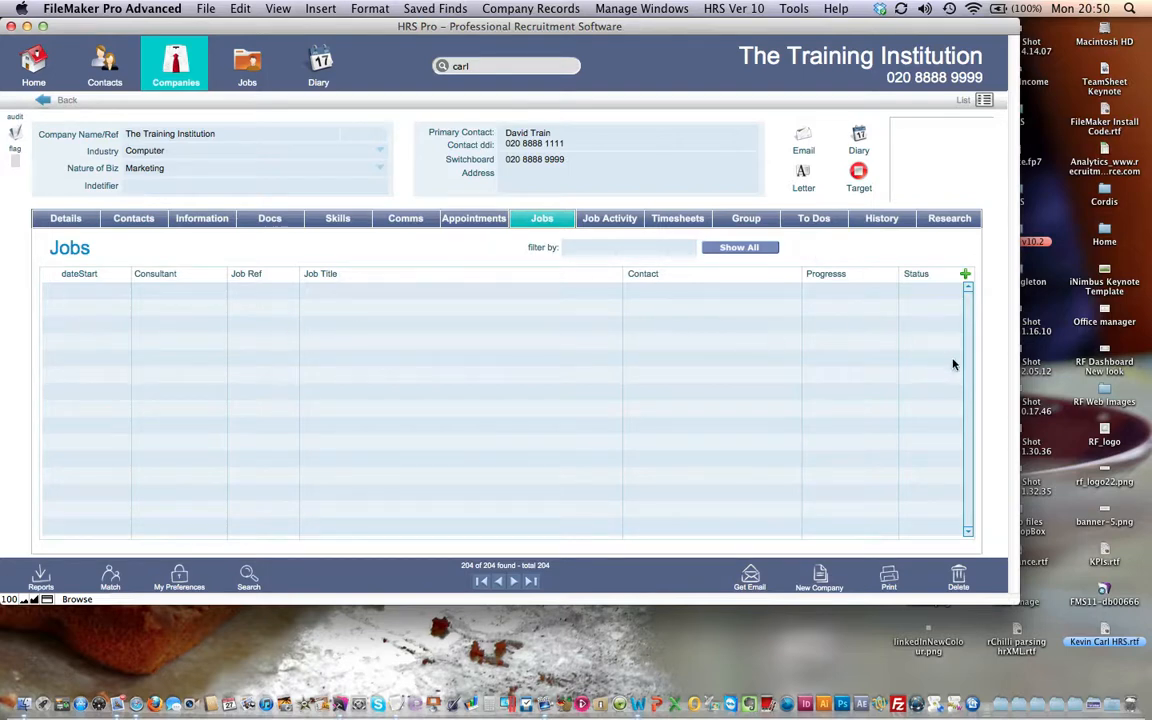
Create a new Permanent job for the company and assign the next job reference
left_click(965, 275)
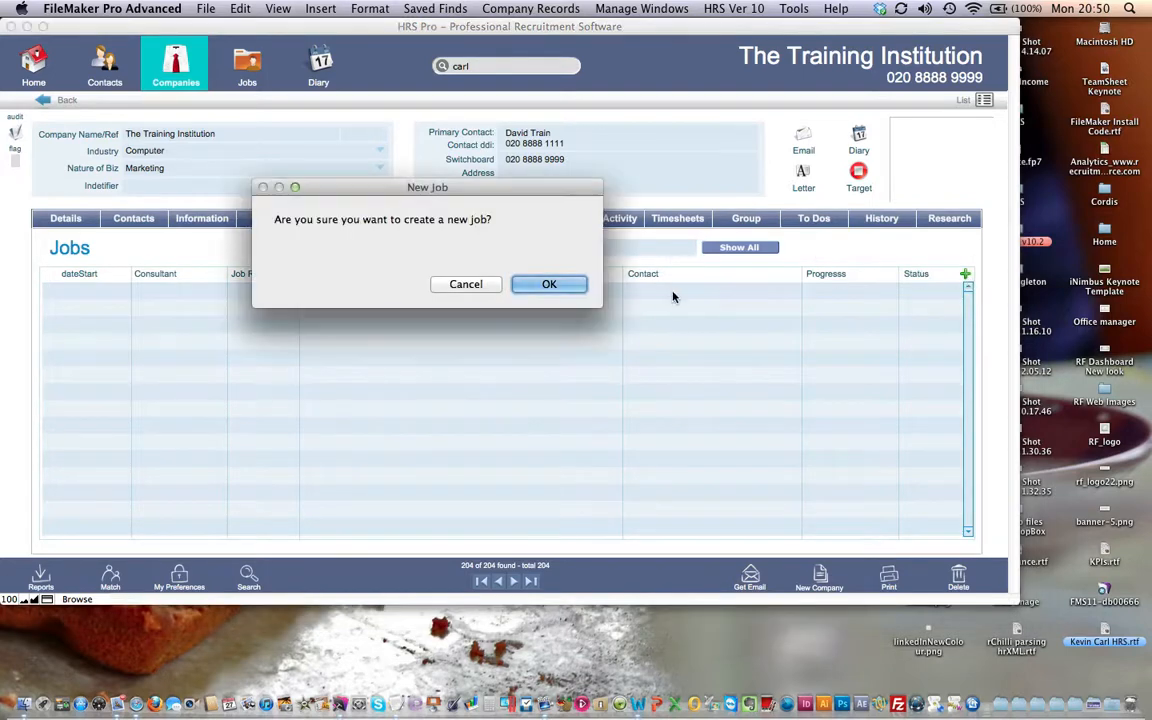
left_click(550, 285)
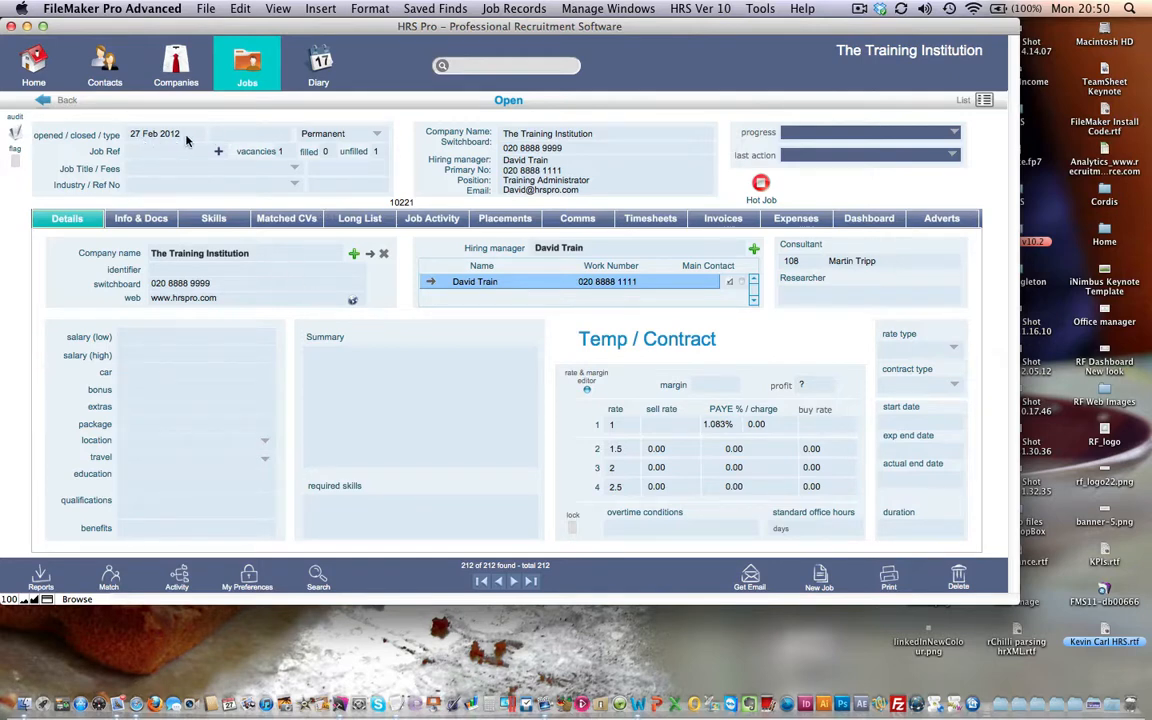
left_click(338, 130)
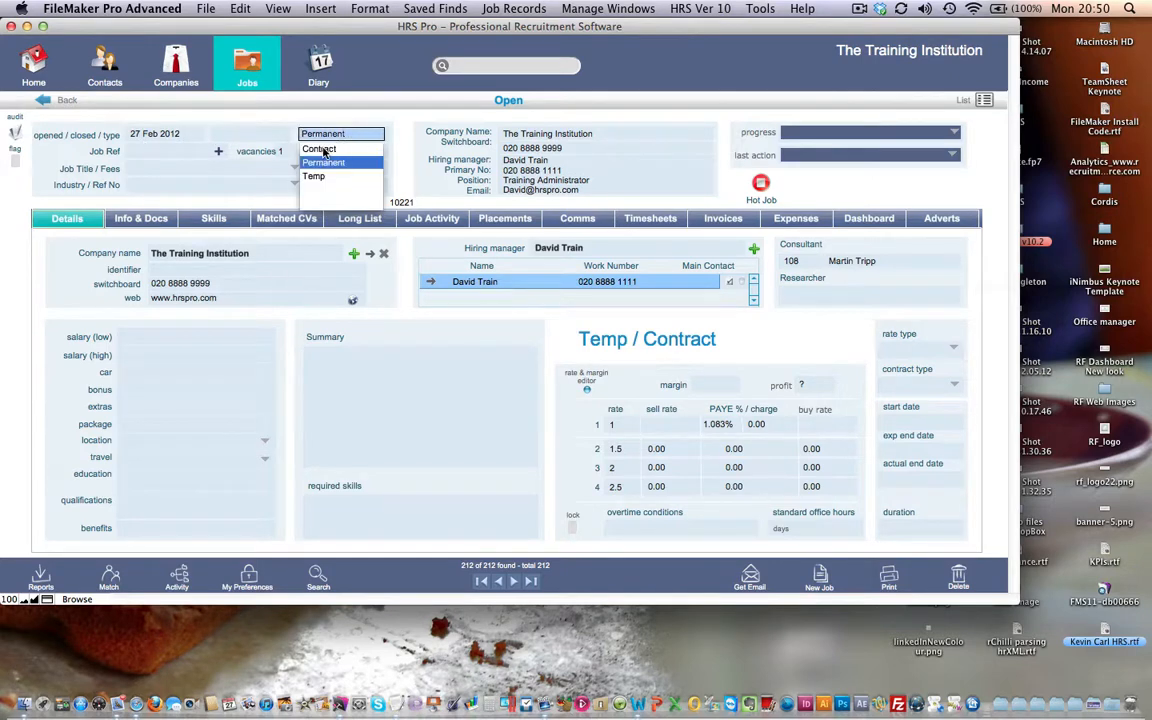
left_click(400, 155)
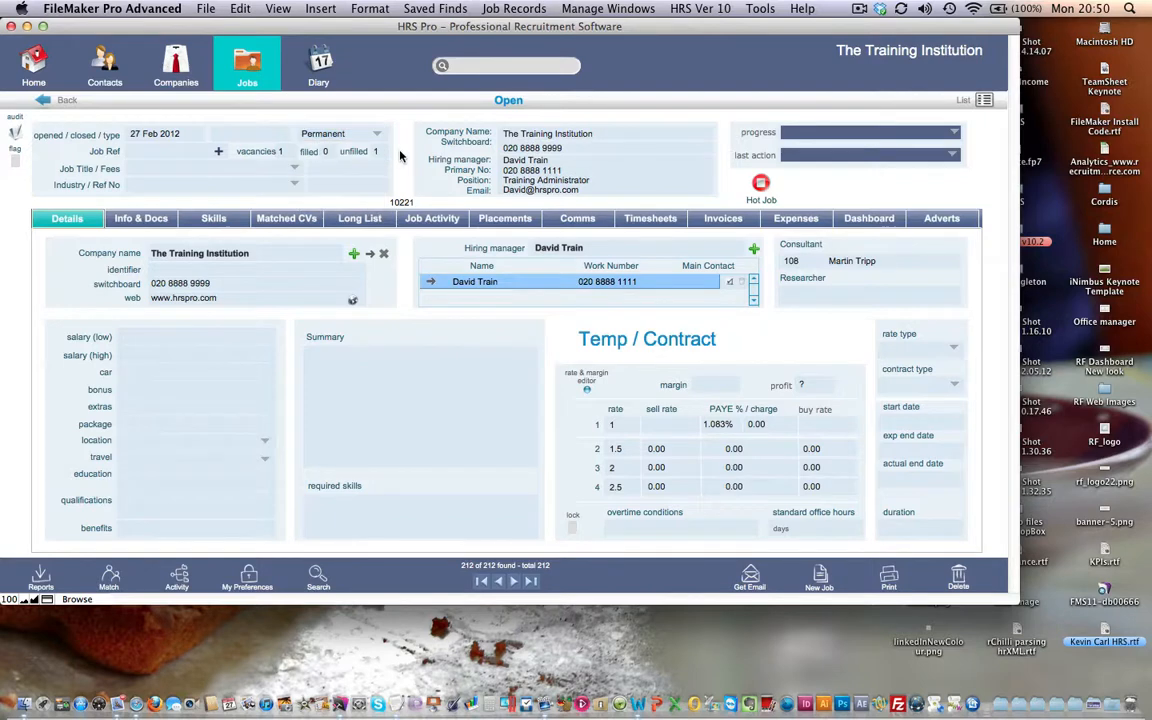
left_click(219, 155)
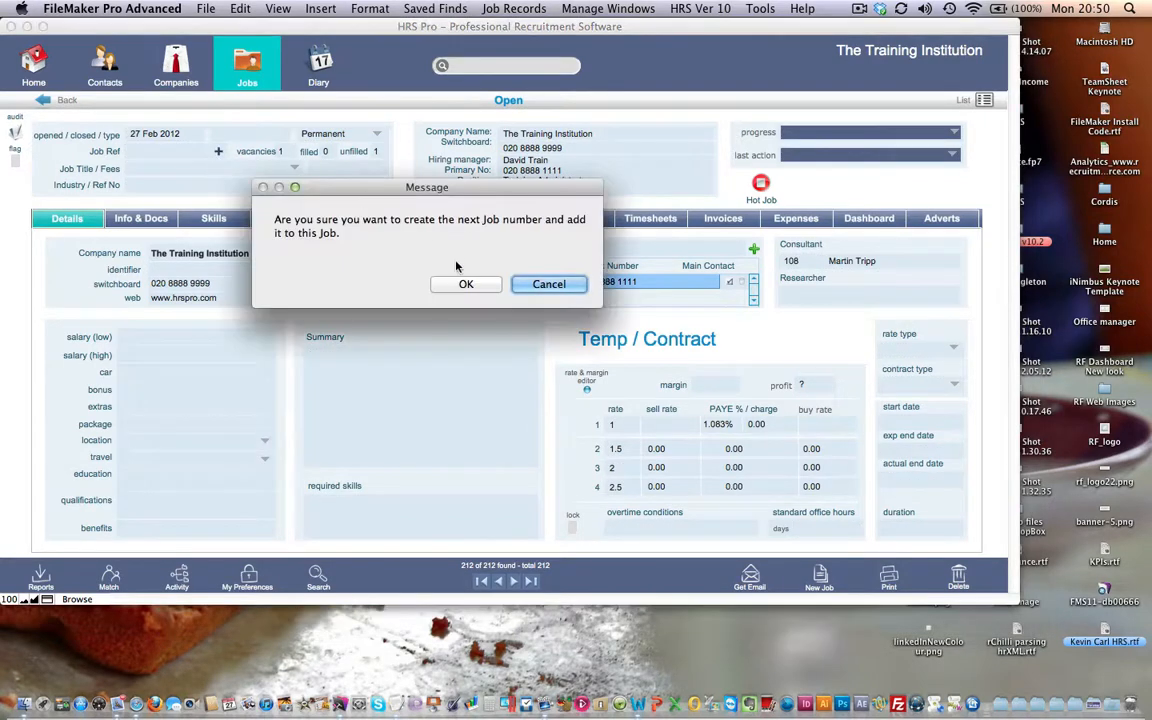
left_click(465, 285)
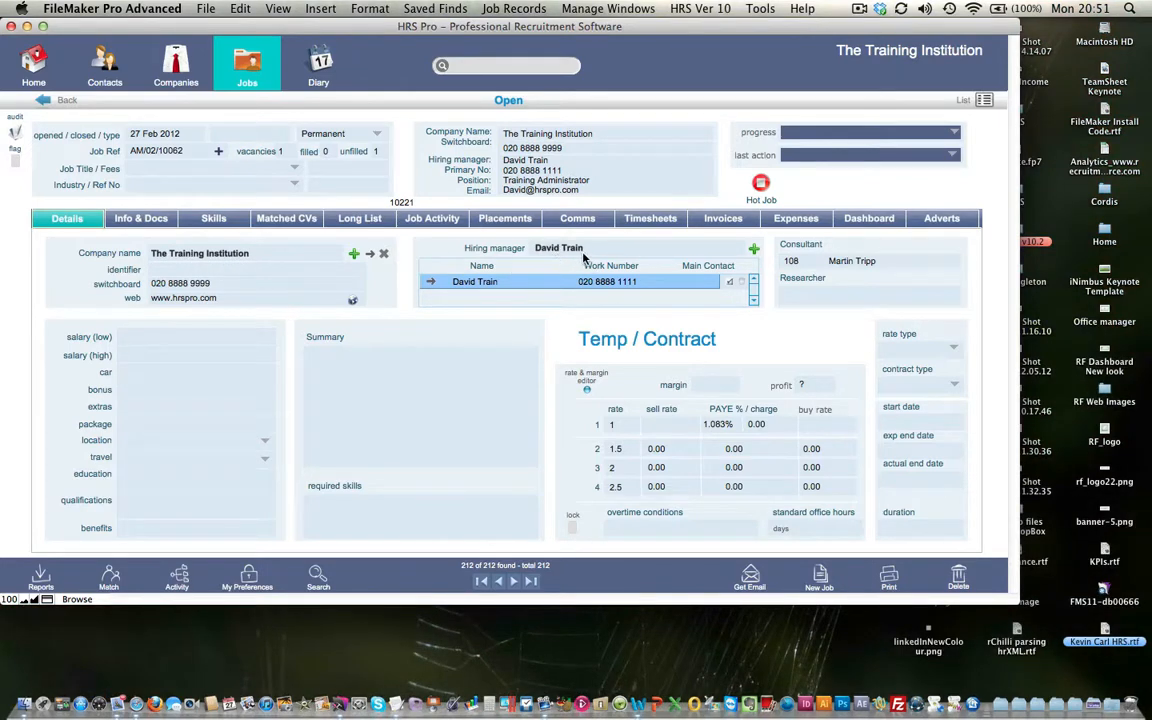
Set the job title to Proprietor
left_click(283, 170)
scroll(198, 207, "down", 3)
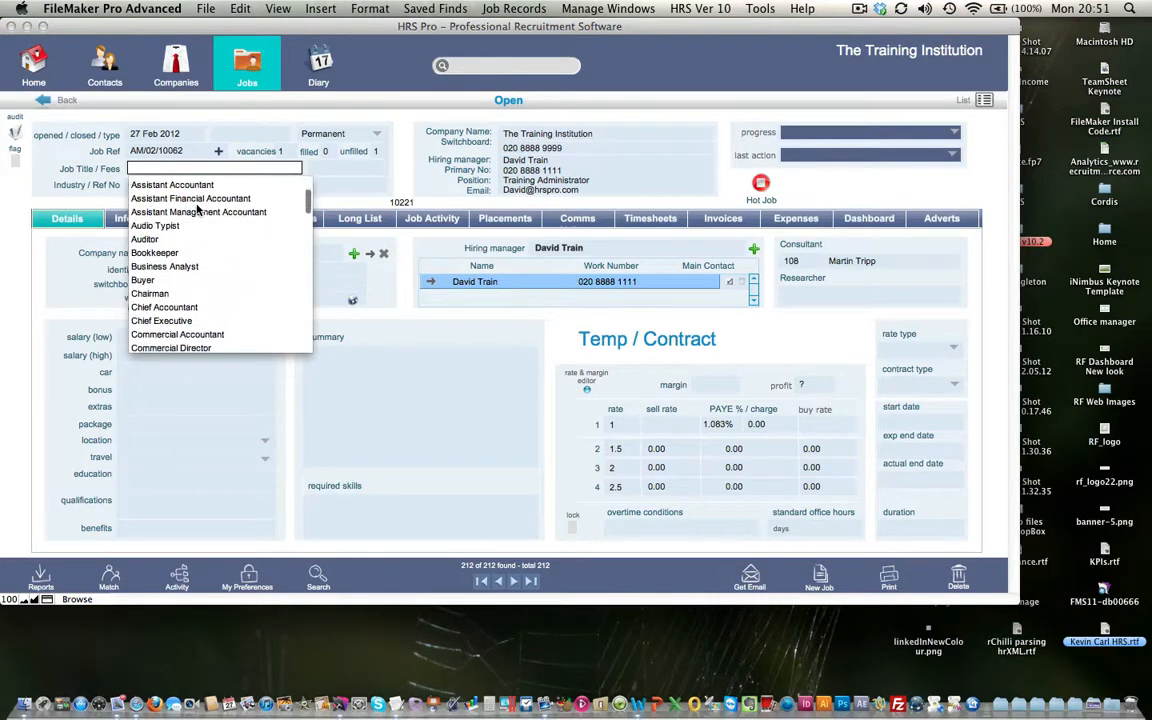
scroll(198, 208, "up", 3)
scroll(198, 208, "down", 5)
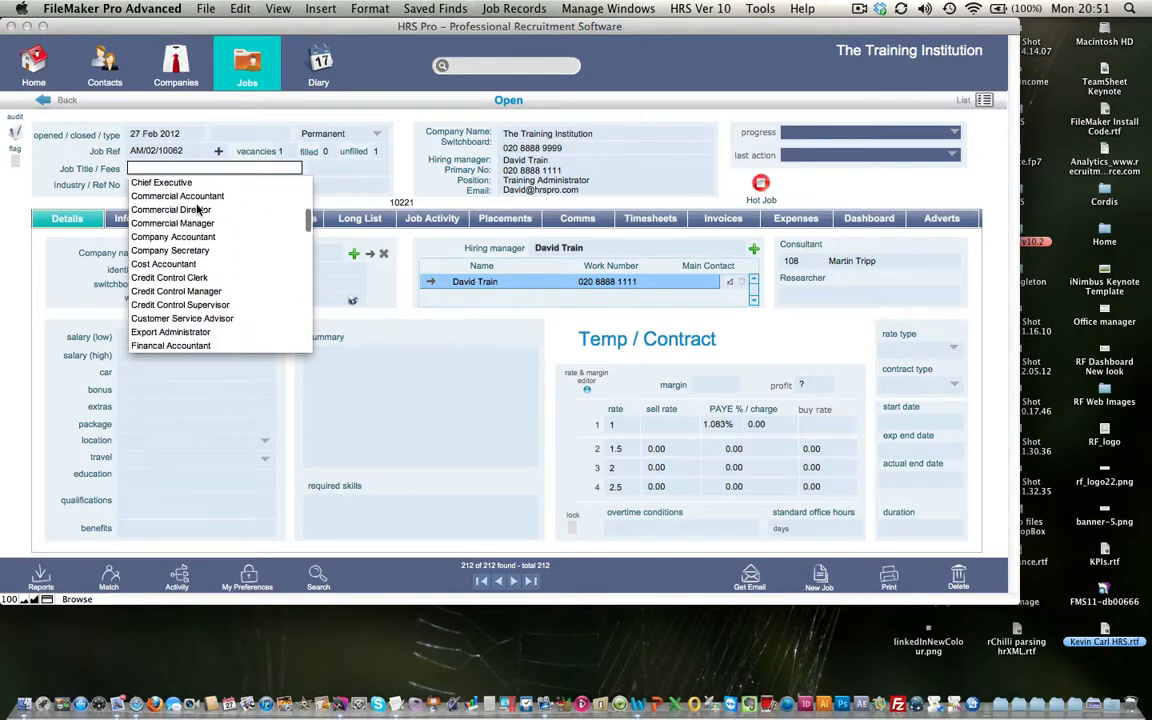
scroll(198, 208, "down", 3)
left_click(174, 171)
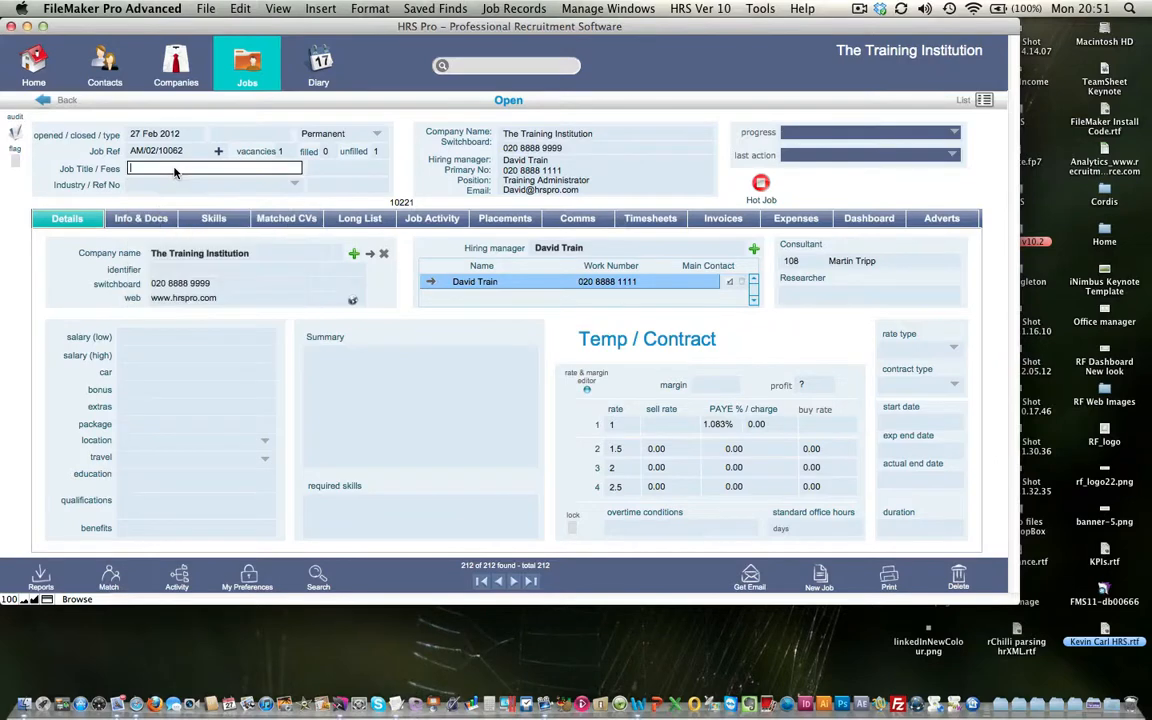
left_click(280, 168)
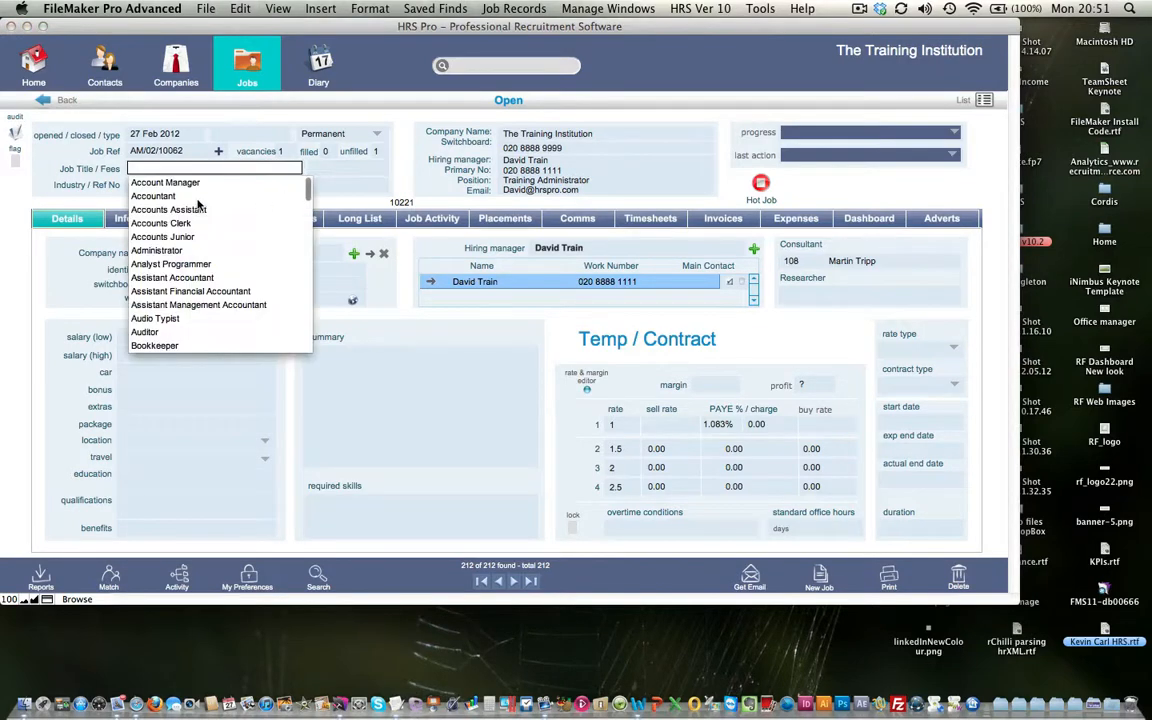
scroll(199, 290, "down", 15)
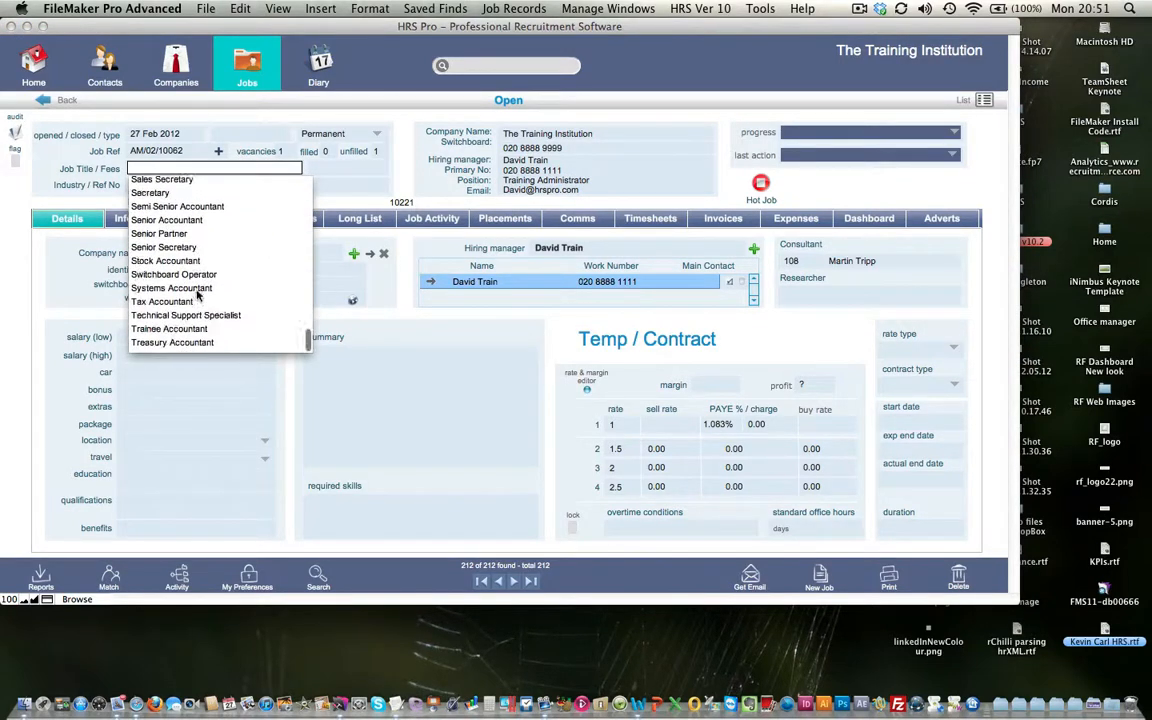
scroll(198, 292, "up", 5)
scroll(176, 210, "down", 1)
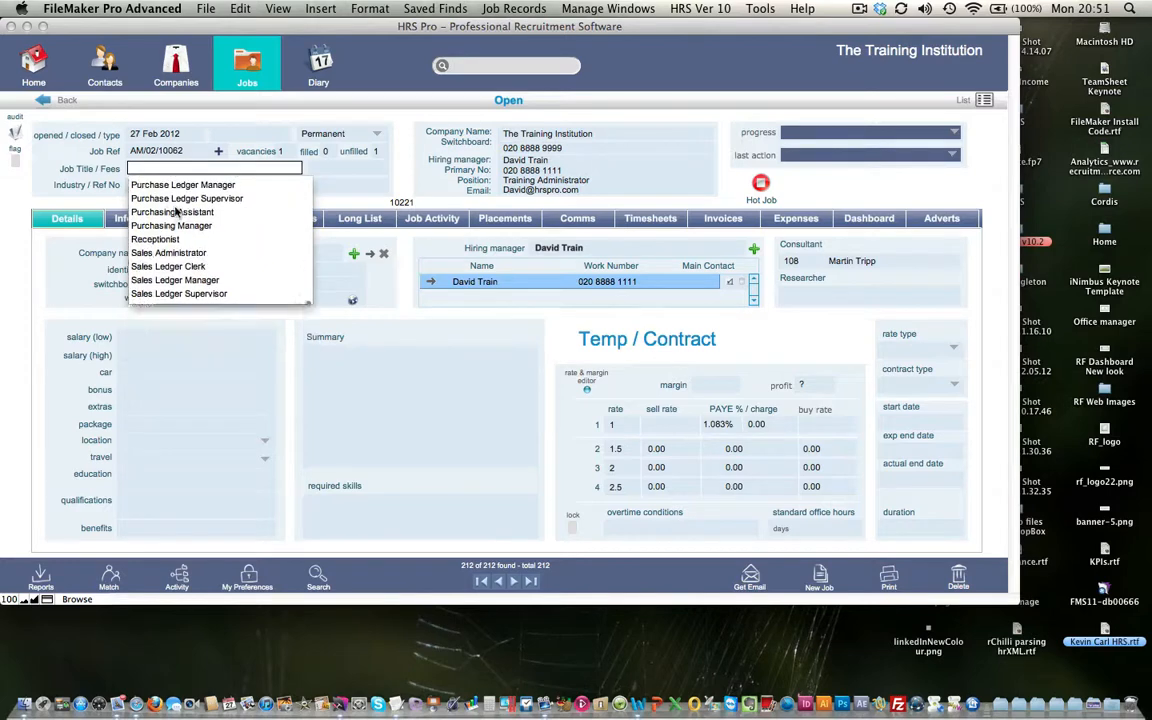
left_click(176, 210)
Set the job's industry to Computer and its fee to 25
left_click(294, 186)
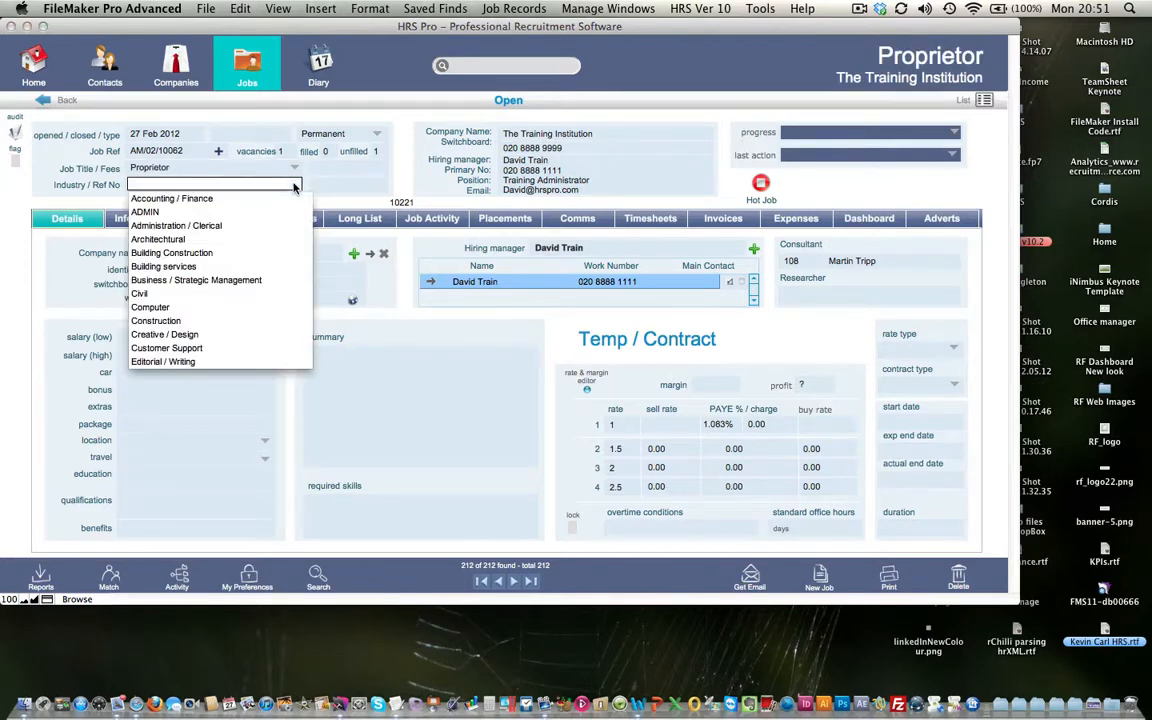
left_click(152, 307)
left_click(405, 308)
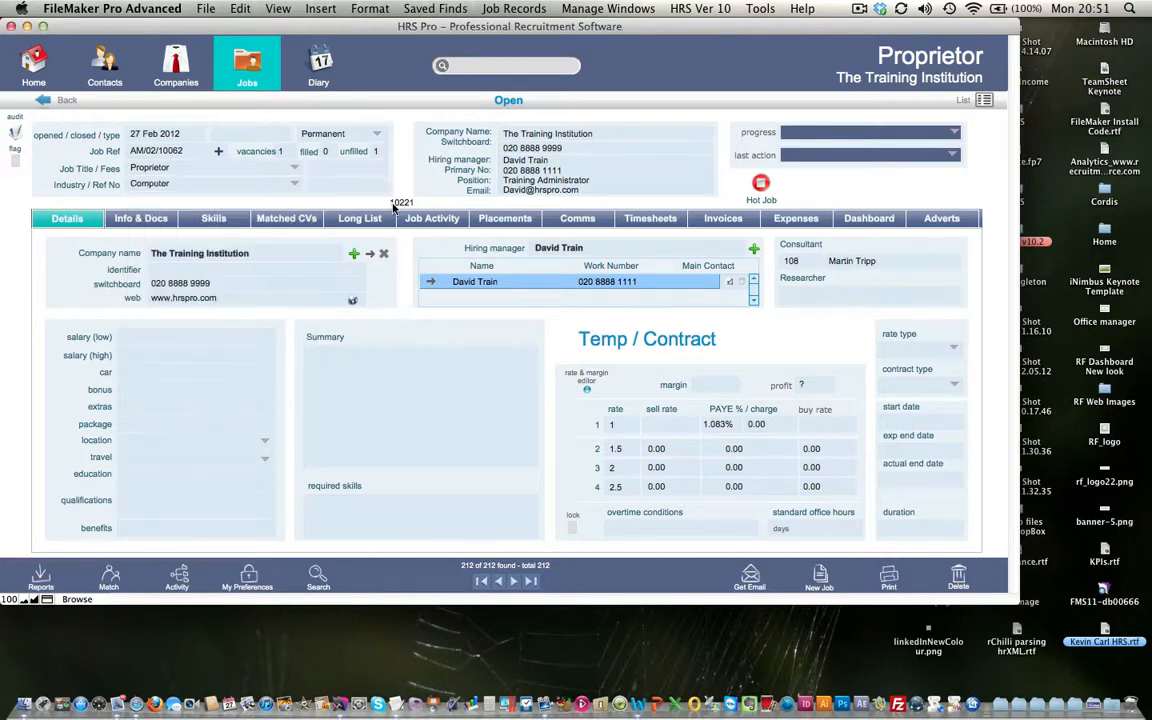
left_click(344, 166)
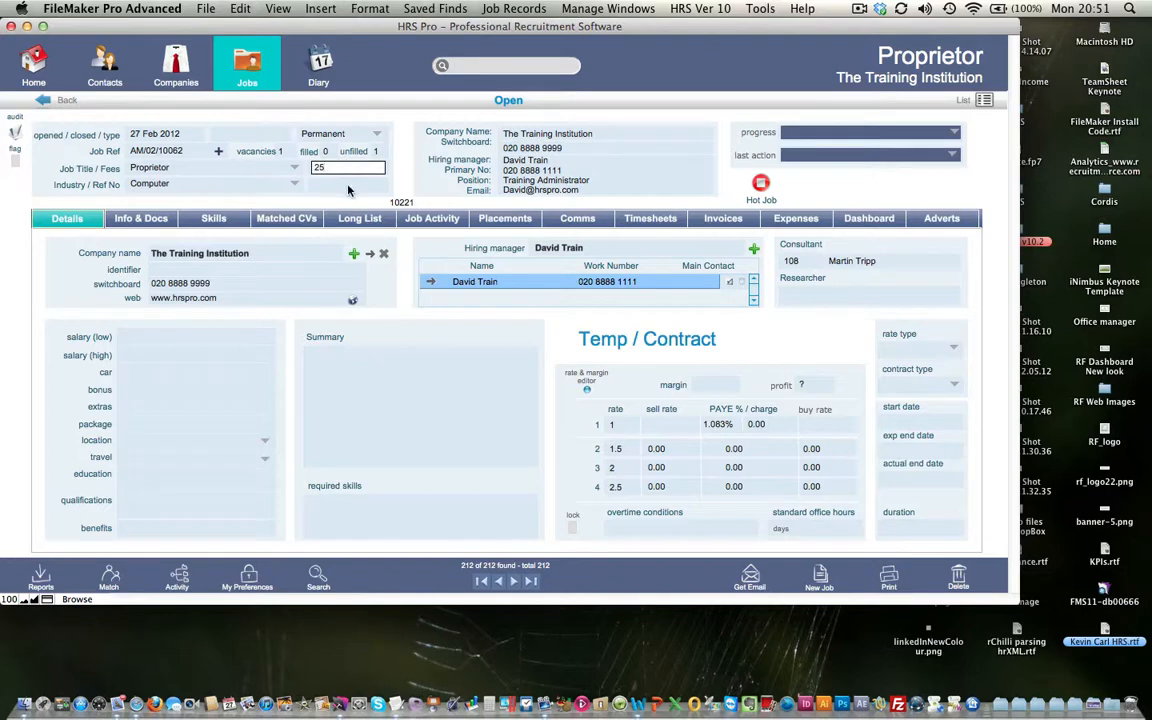
left_click(347, 184)
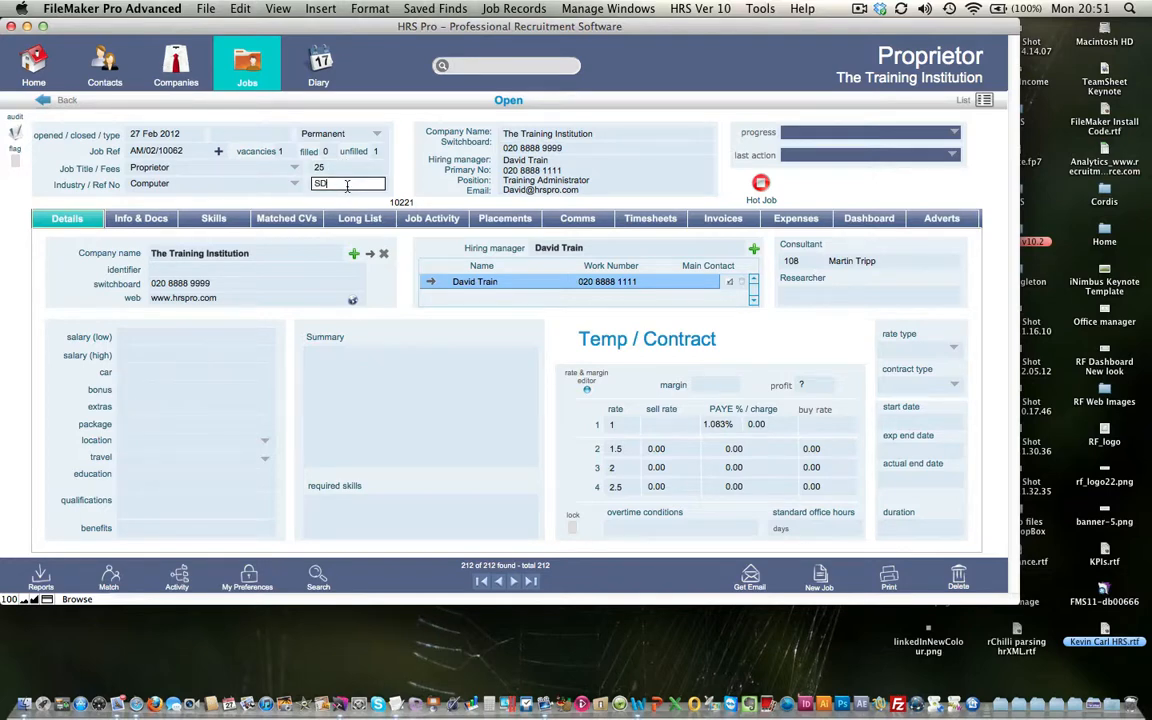
Enter Ref No SDS 456, salary 30,000–40,000, car 3,000 and bonus 2,000
type("SDS 456")
left_click(368, 169)
left_click(181, 340)
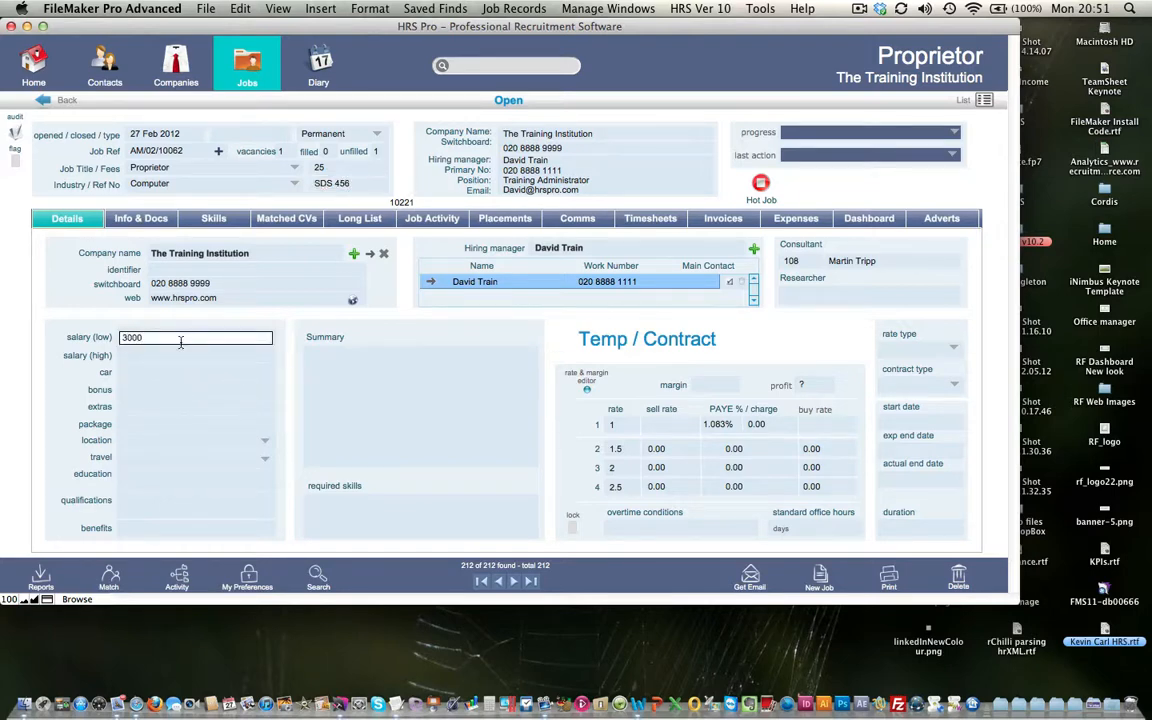
left_click(164, 353)
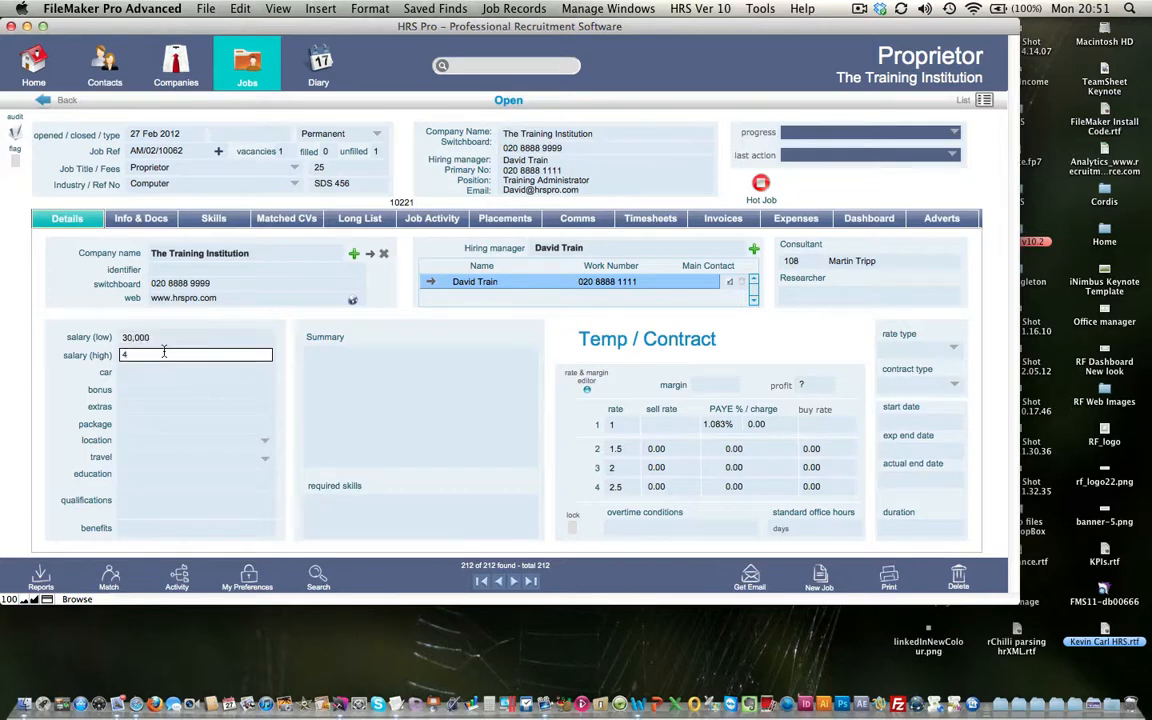
type("40000")
left_click(158, 372)
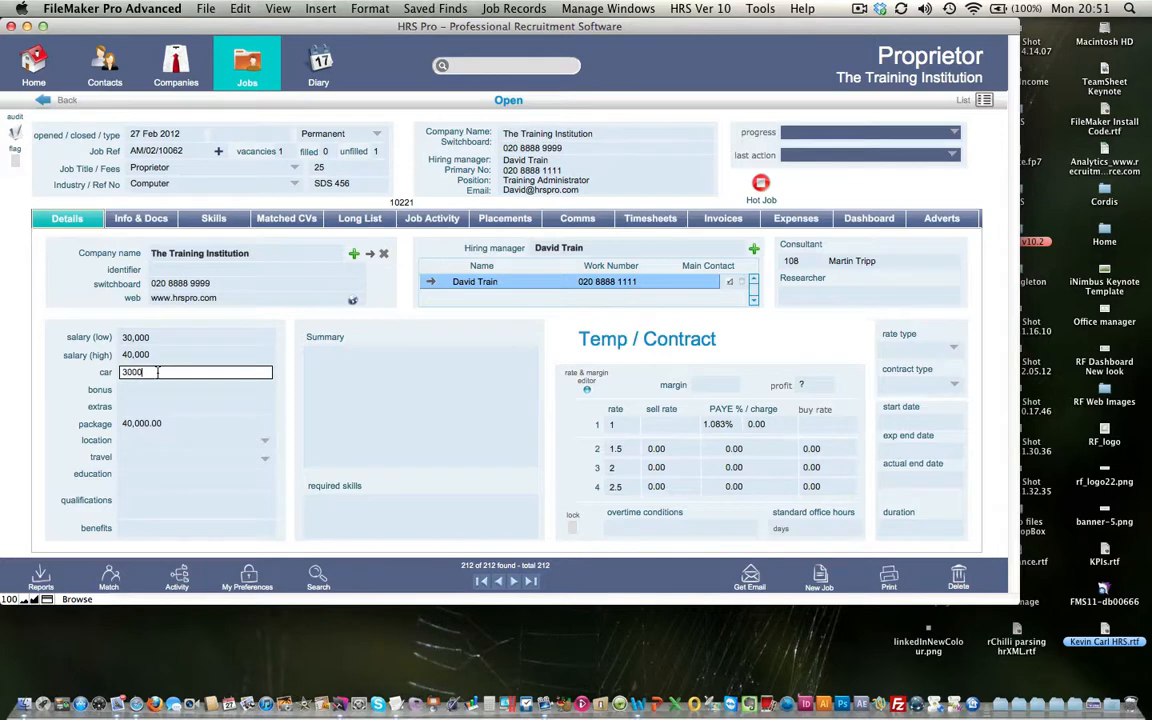
left_click(151, 389)
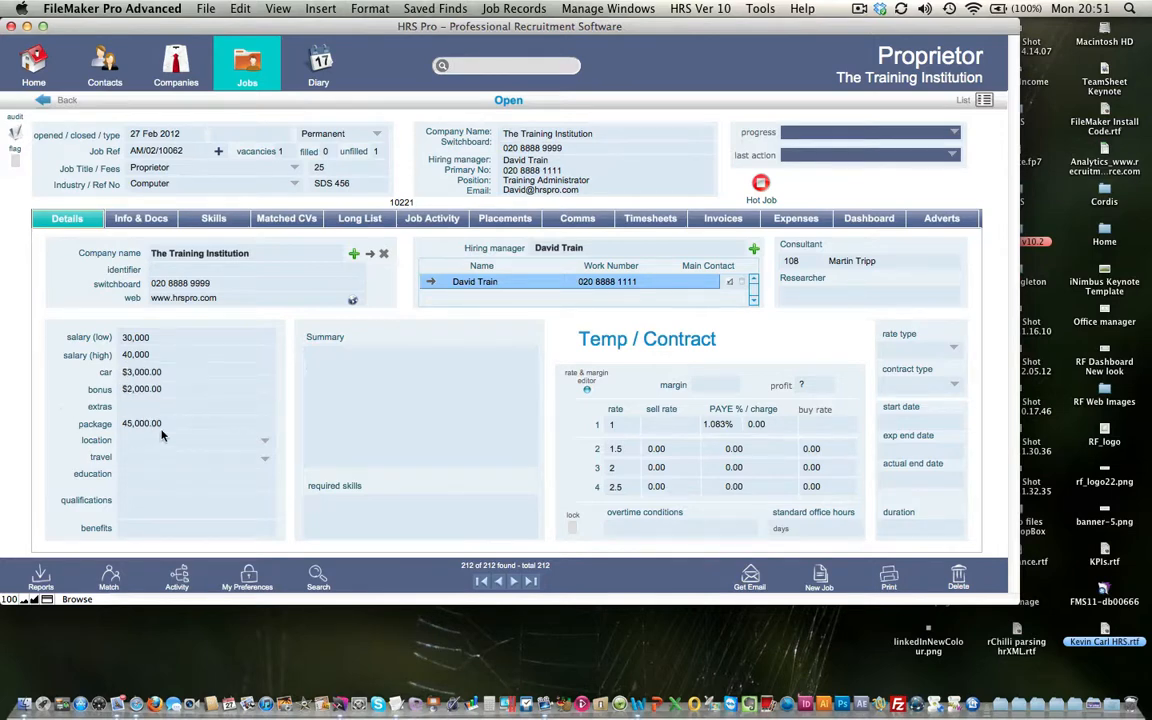
Set the job location to London and travel to Europe
left_click(247, 441)
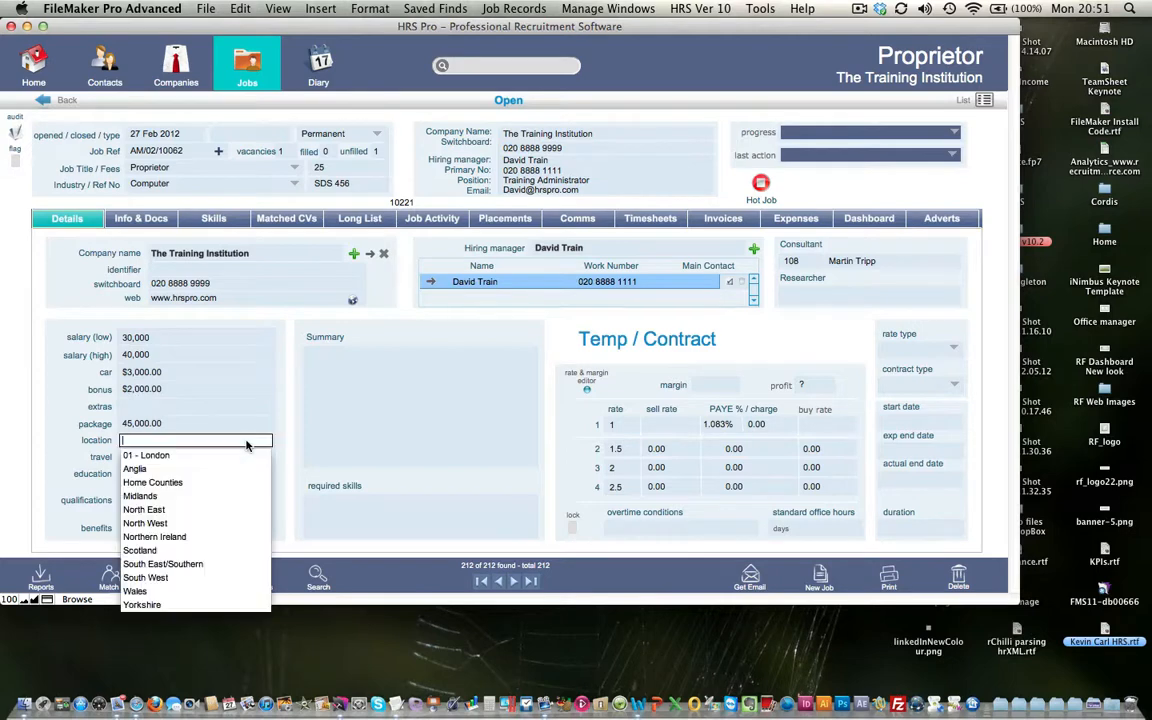
left_click(146, 455)
left_click(160, 457)
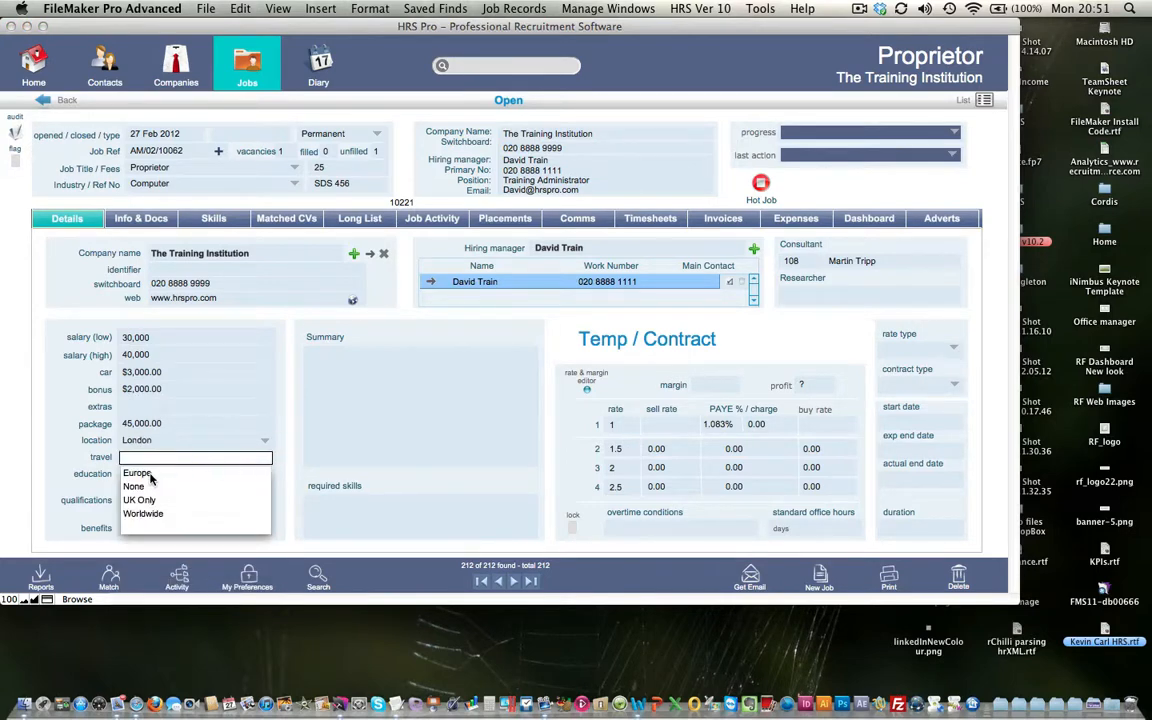
left_click(150, 476)
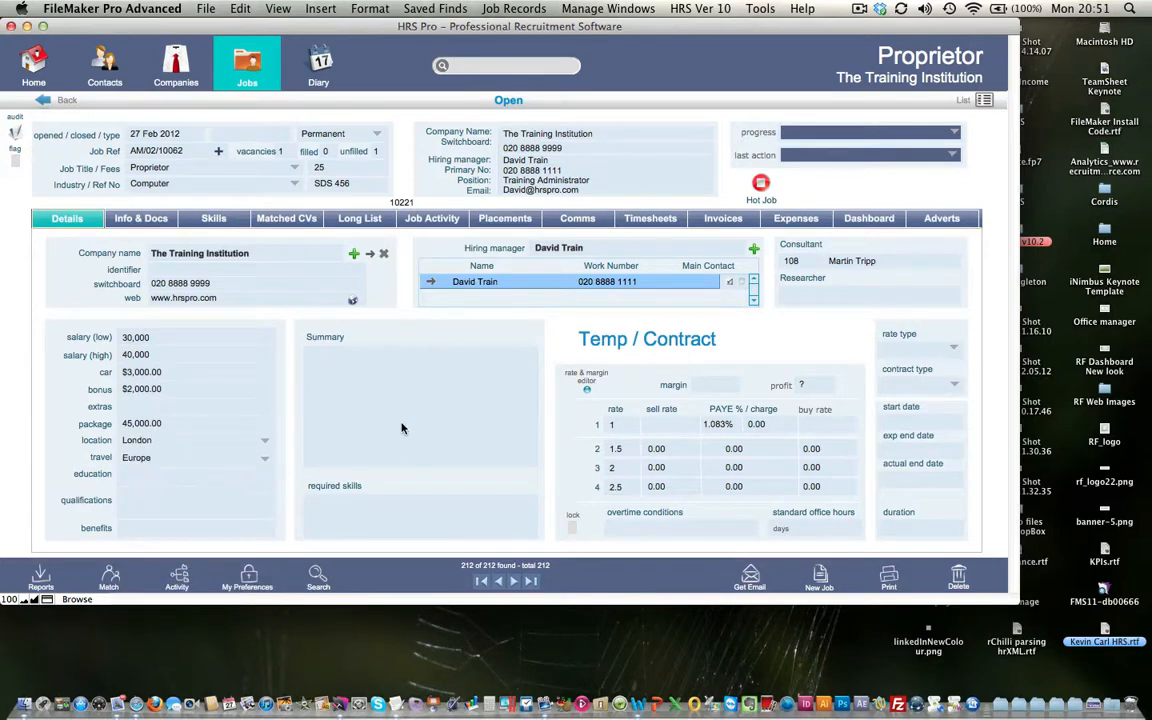
left_click(349, 380)
Type placeholder text into the job summary, leaving rate type and contract type empty
type("hoho ")
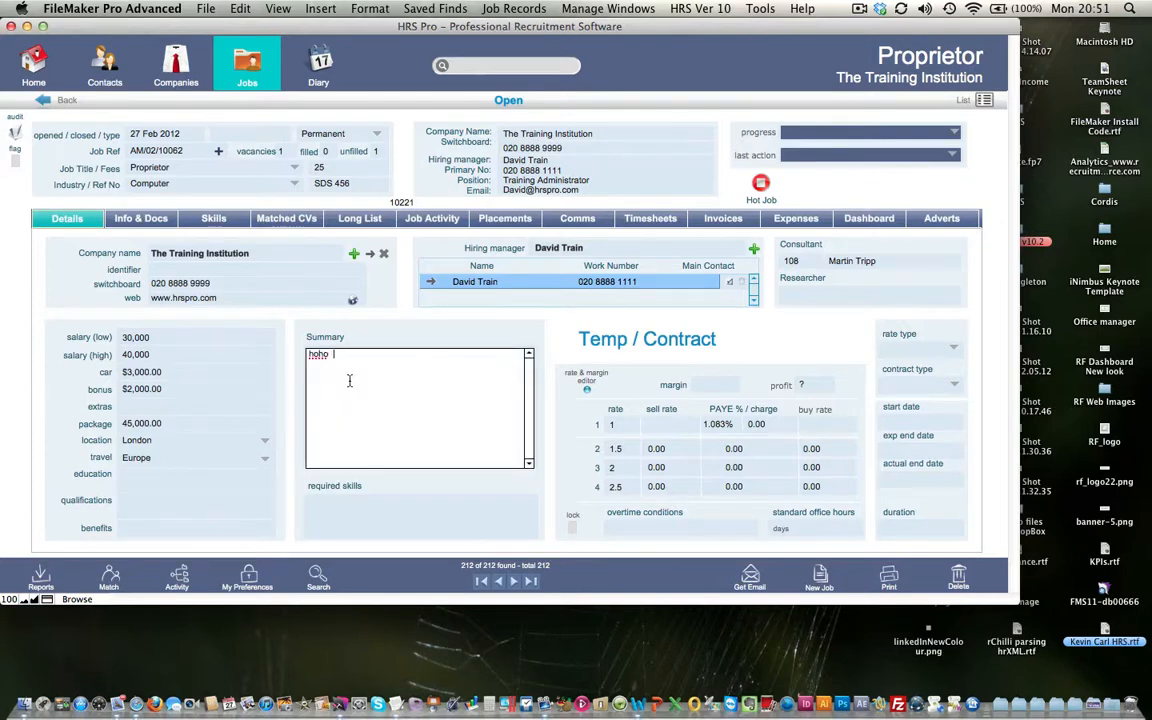
type("pHOHS OIO")
left_click(572, 343)
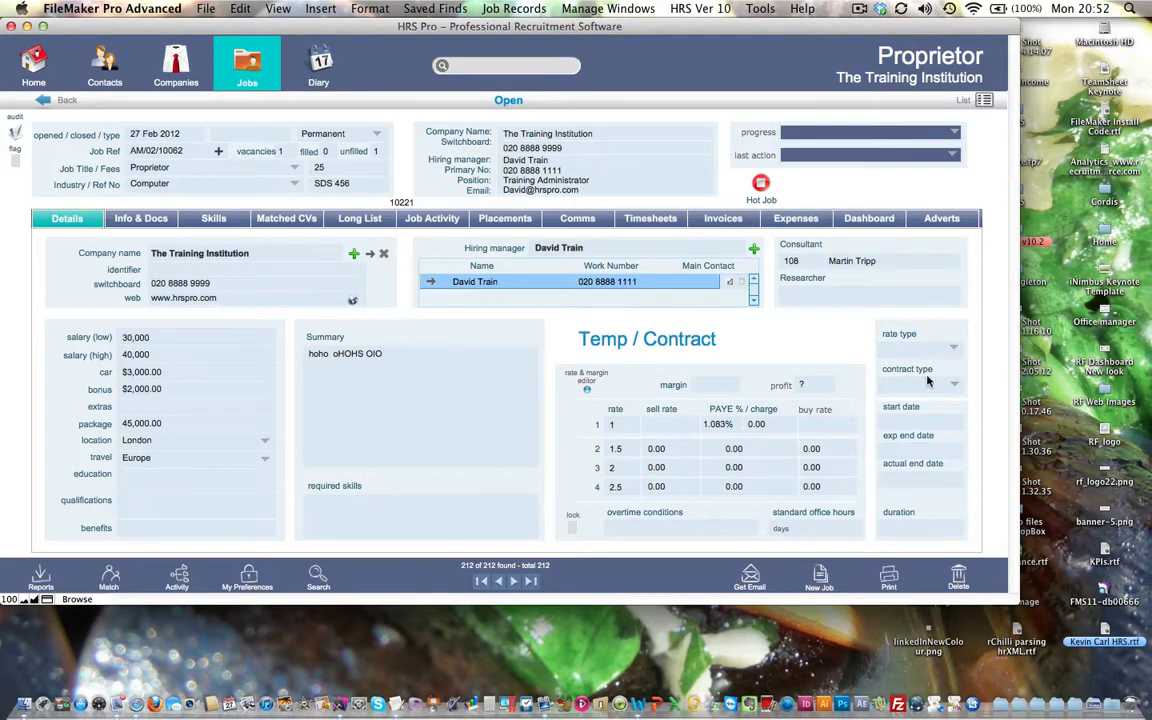
left_click(954, 350)
key("Escape")
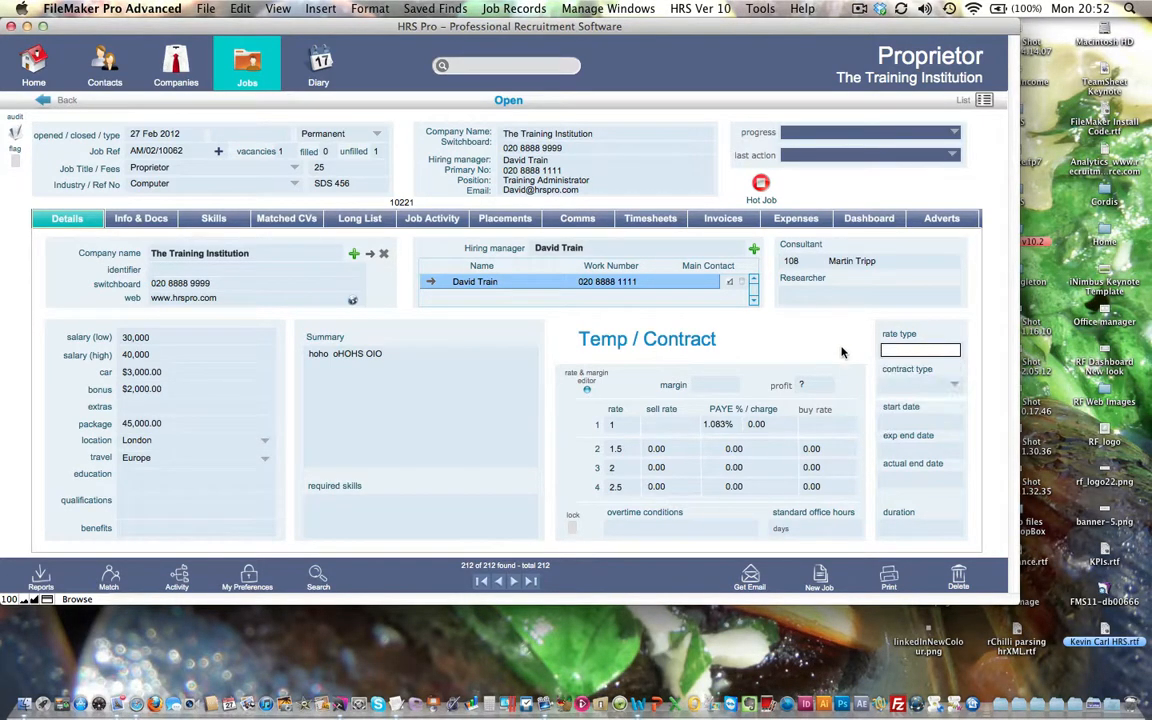
left_click(958, 388)
key("Escape")
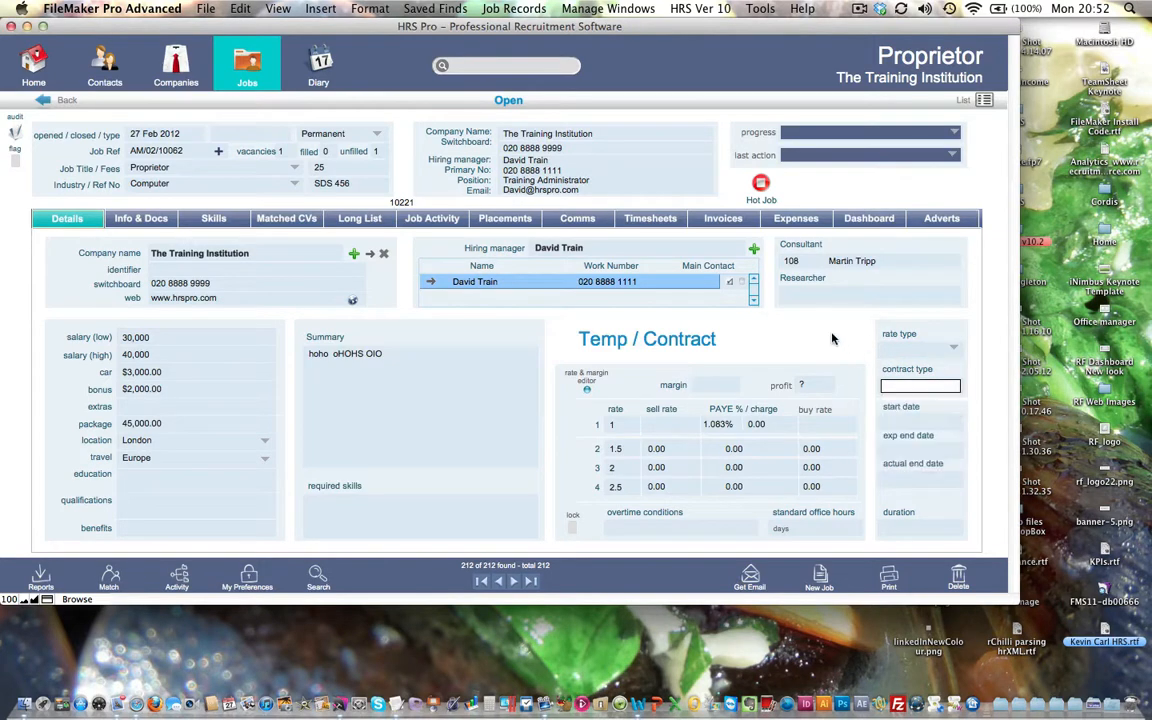
left_click(832, 338)
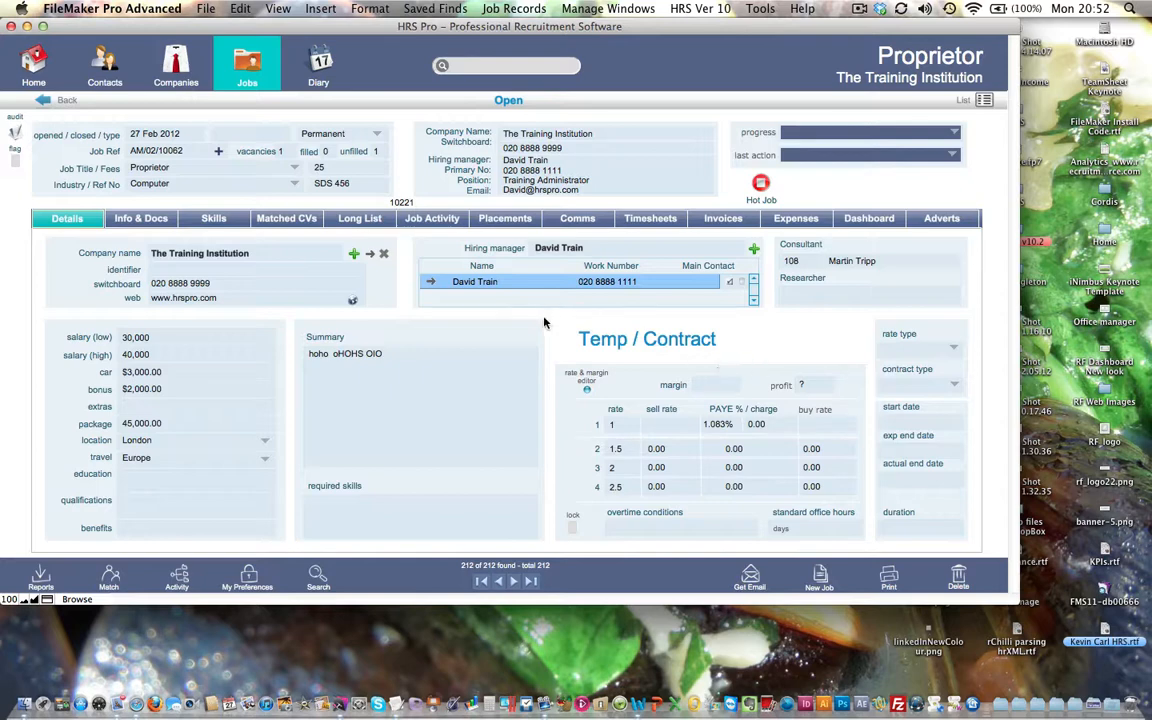
left_click(150, 220)
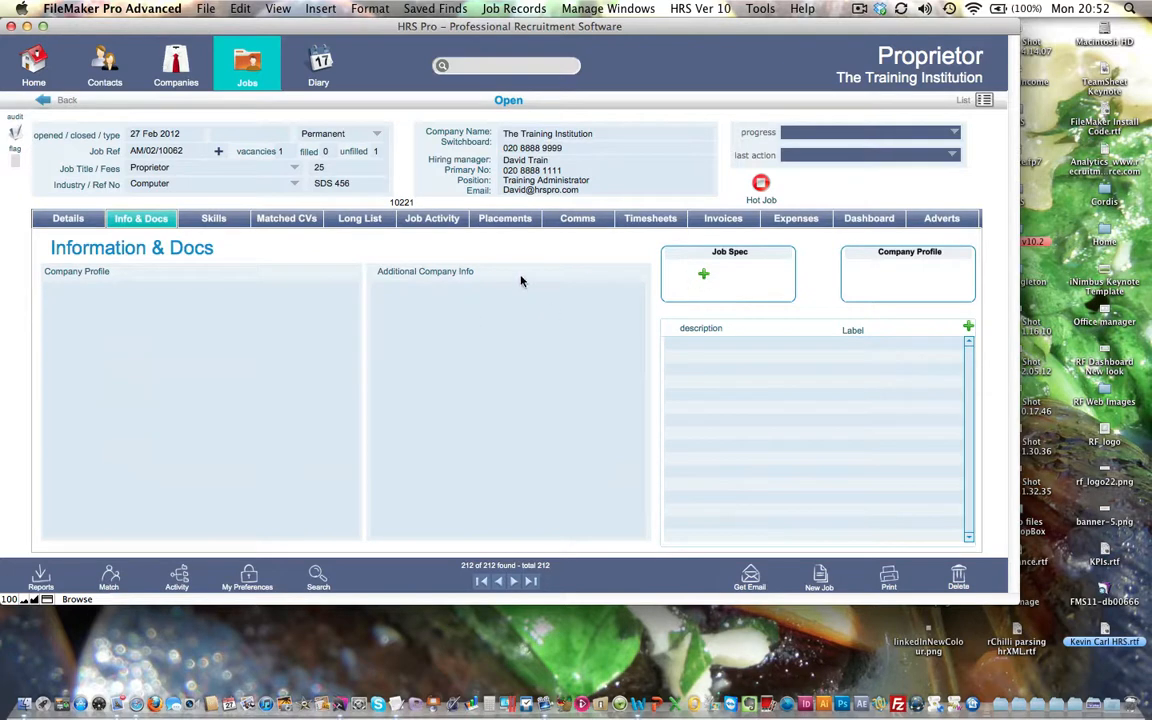
left_click(222, 219)
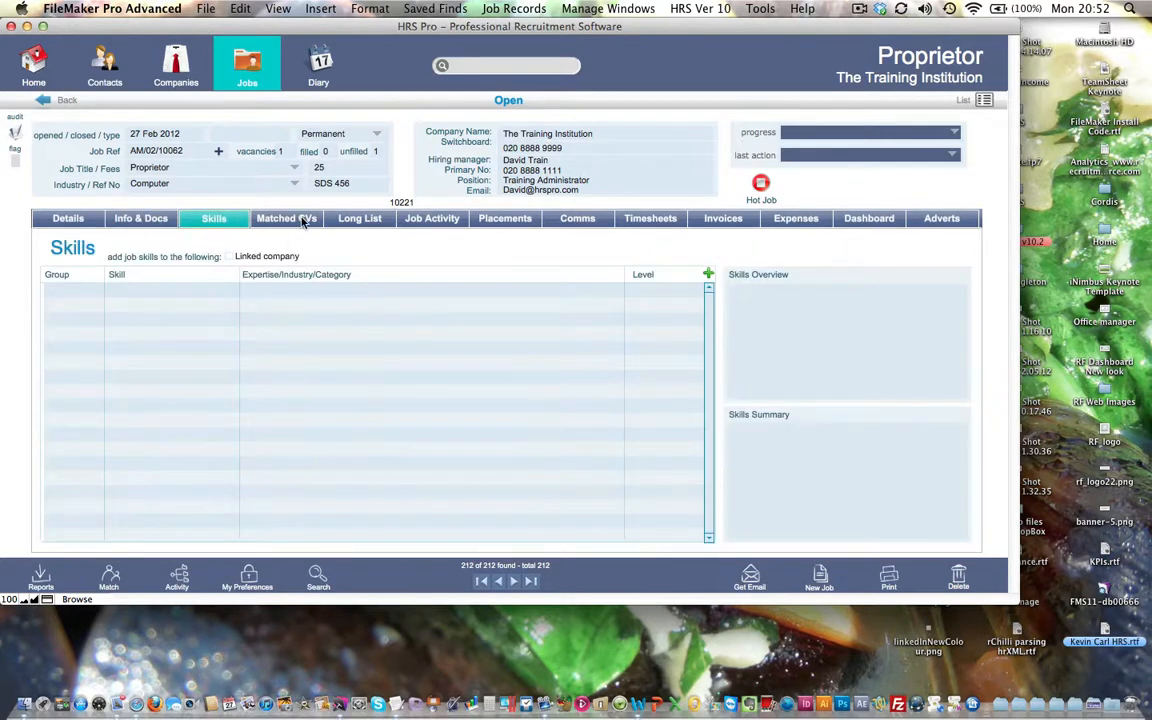
left_click(303, 221)
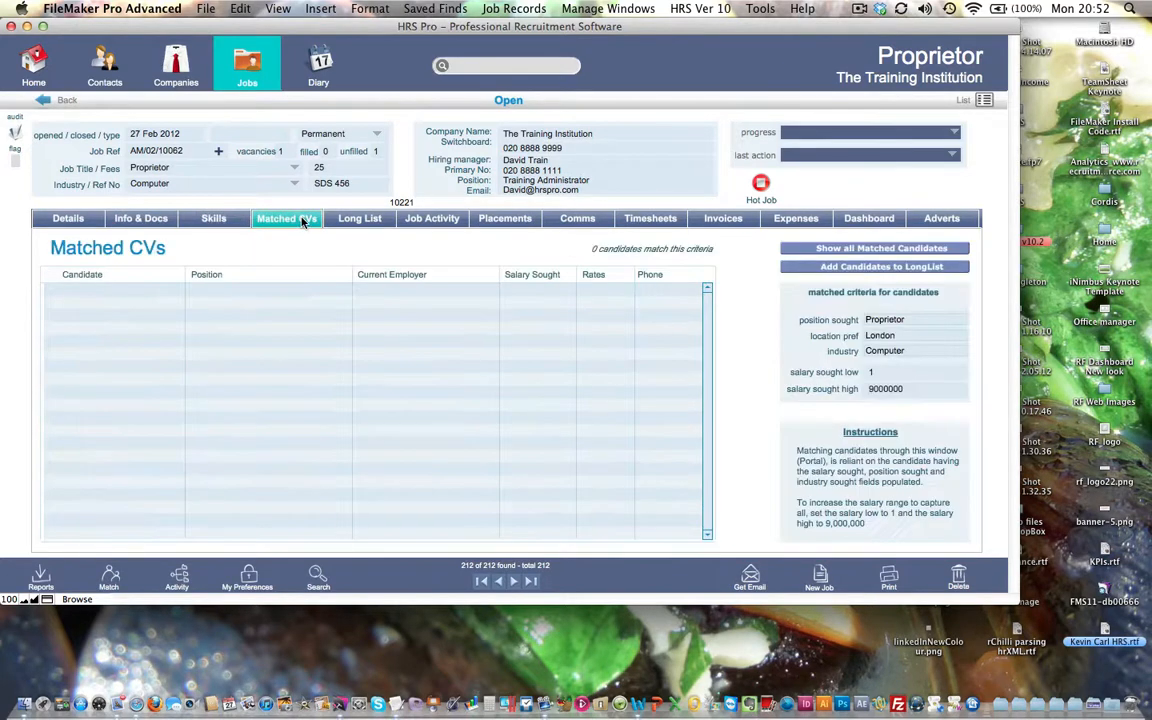
left_click(360, 219)
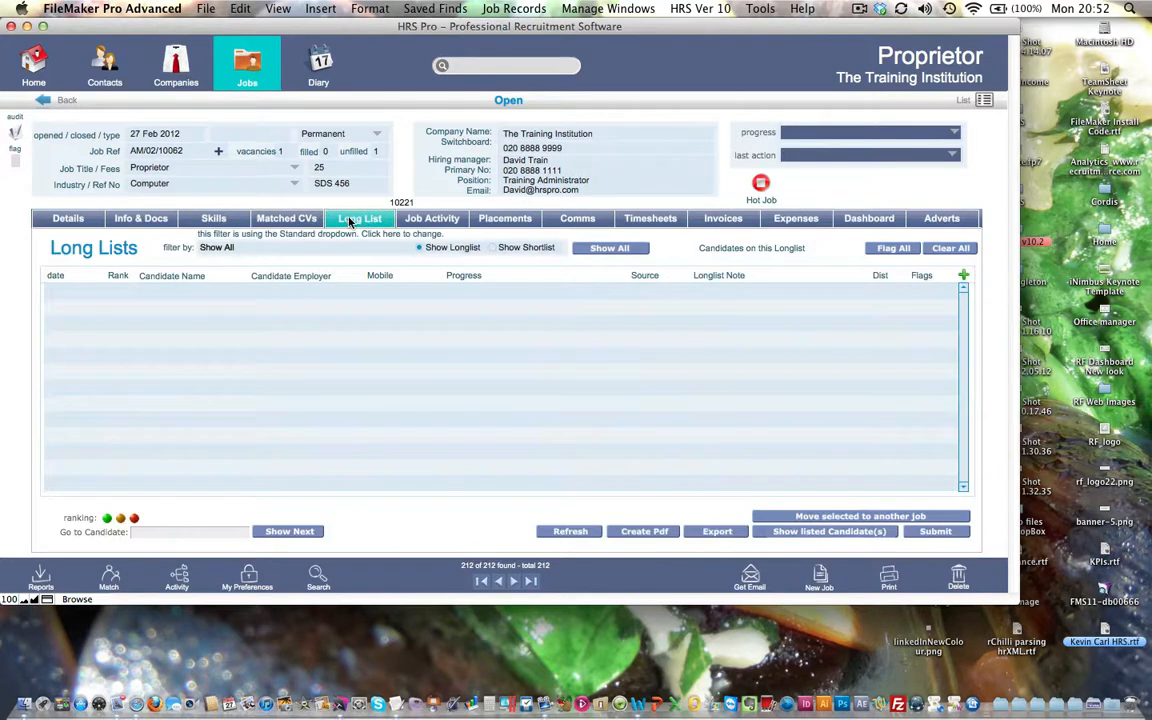
left_click(295, 219)
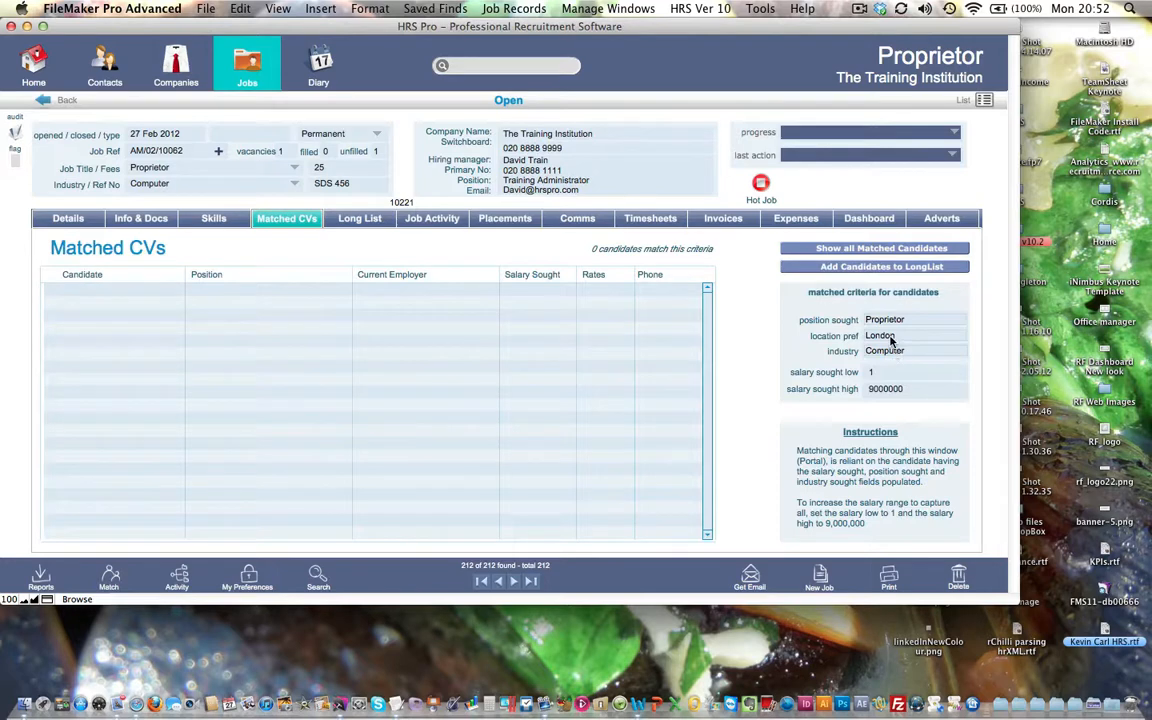
left_click(352, 219)
left_click(443, 224)
left_click(508, 220)
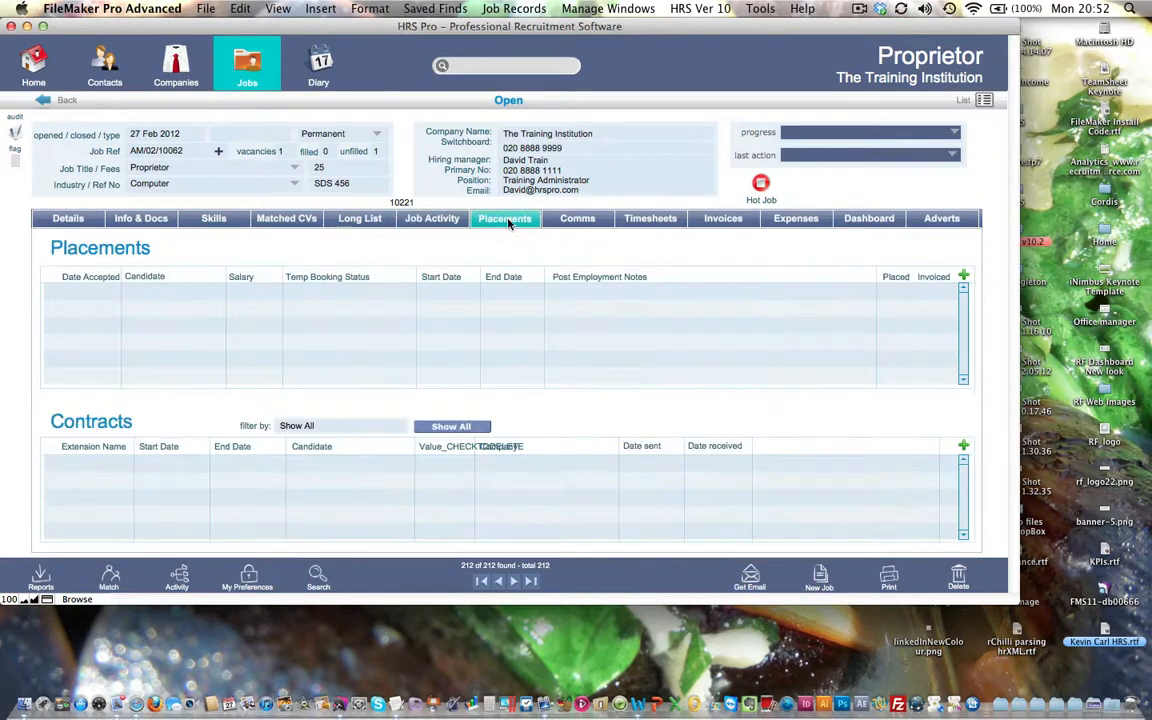
left_click(89, 222)
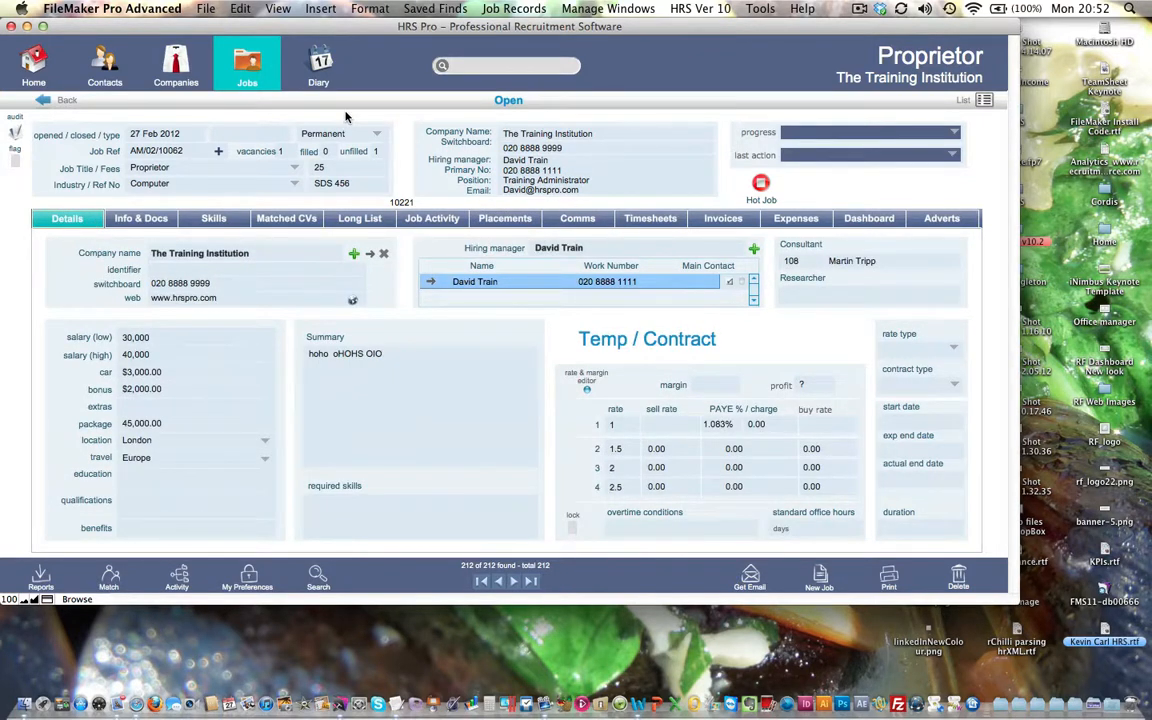
left_click(984, 100)
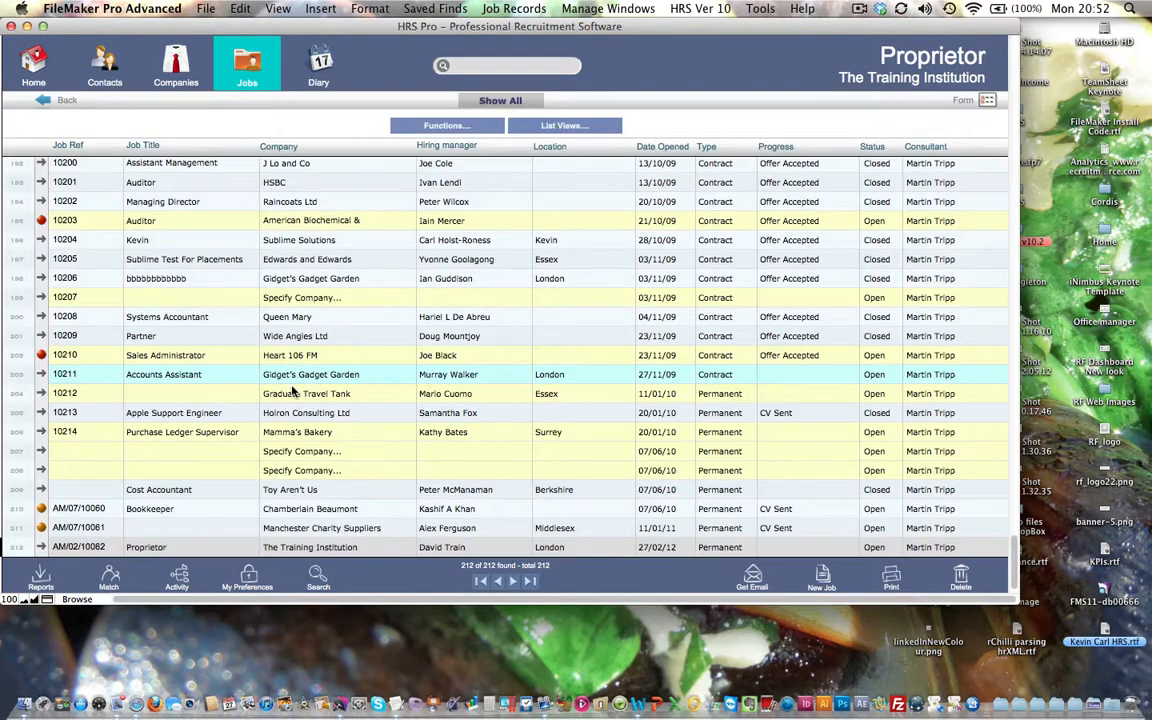
scroll(293, 391, "down", 1)
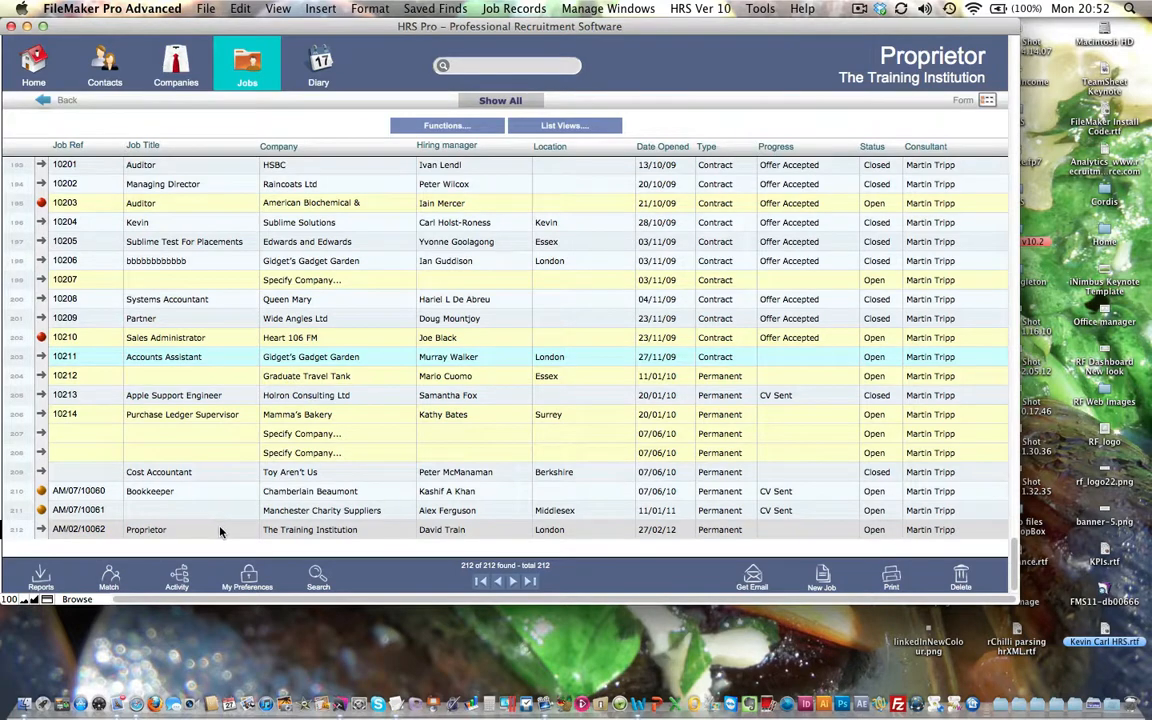
left_click(41, 530)
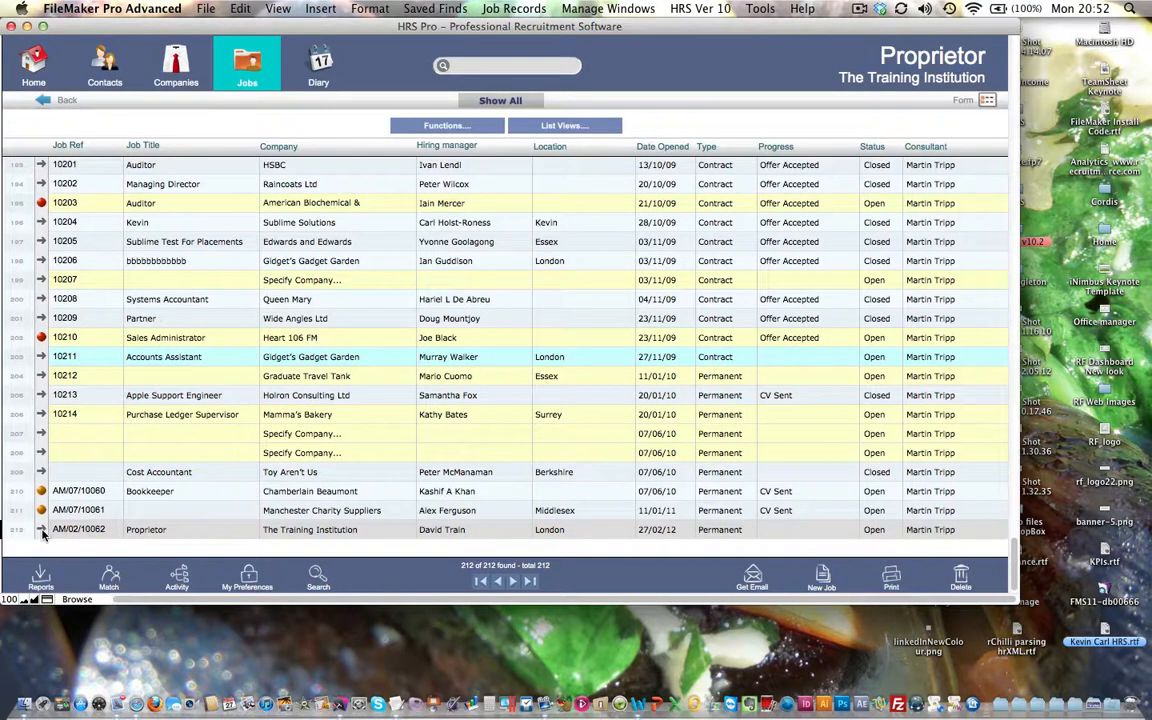